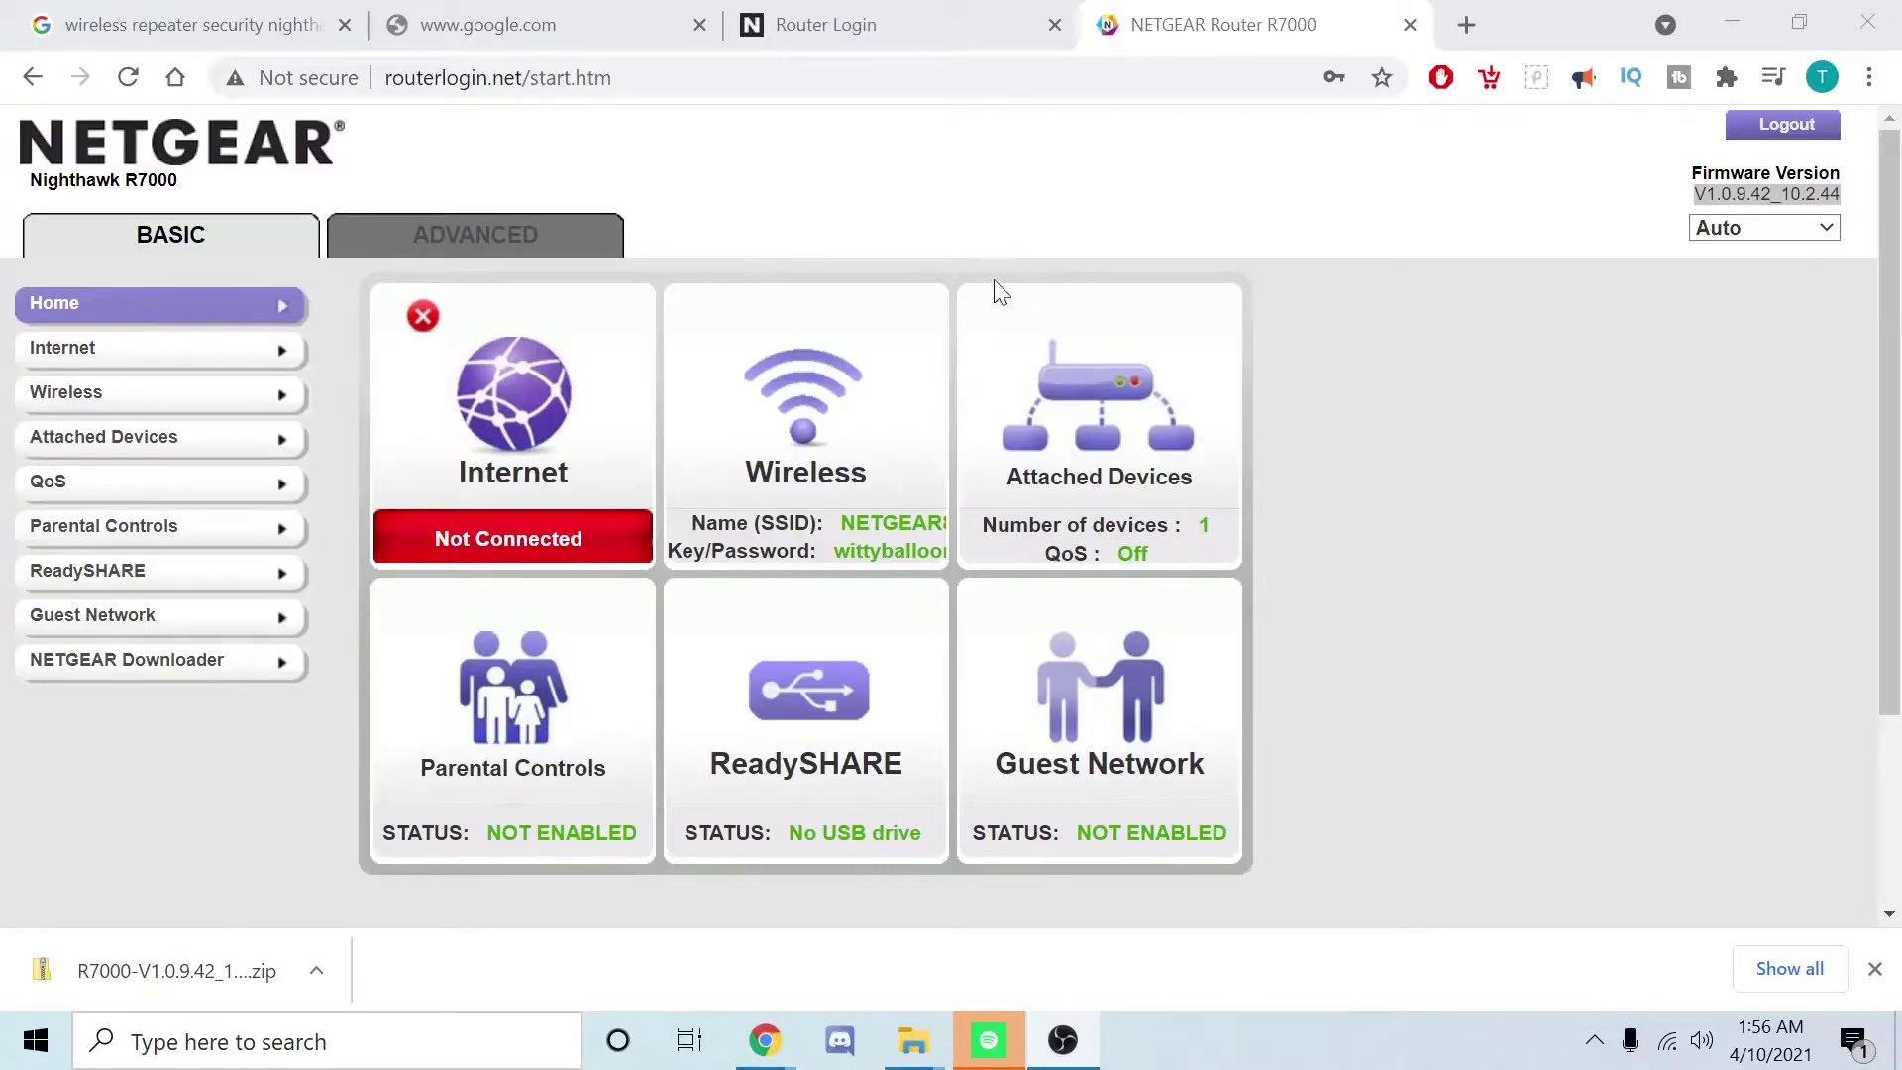
Step: Open the Firmware FAQ on where to download DD-WRT builds from the R7000 wiki page
key(ctrl+2)
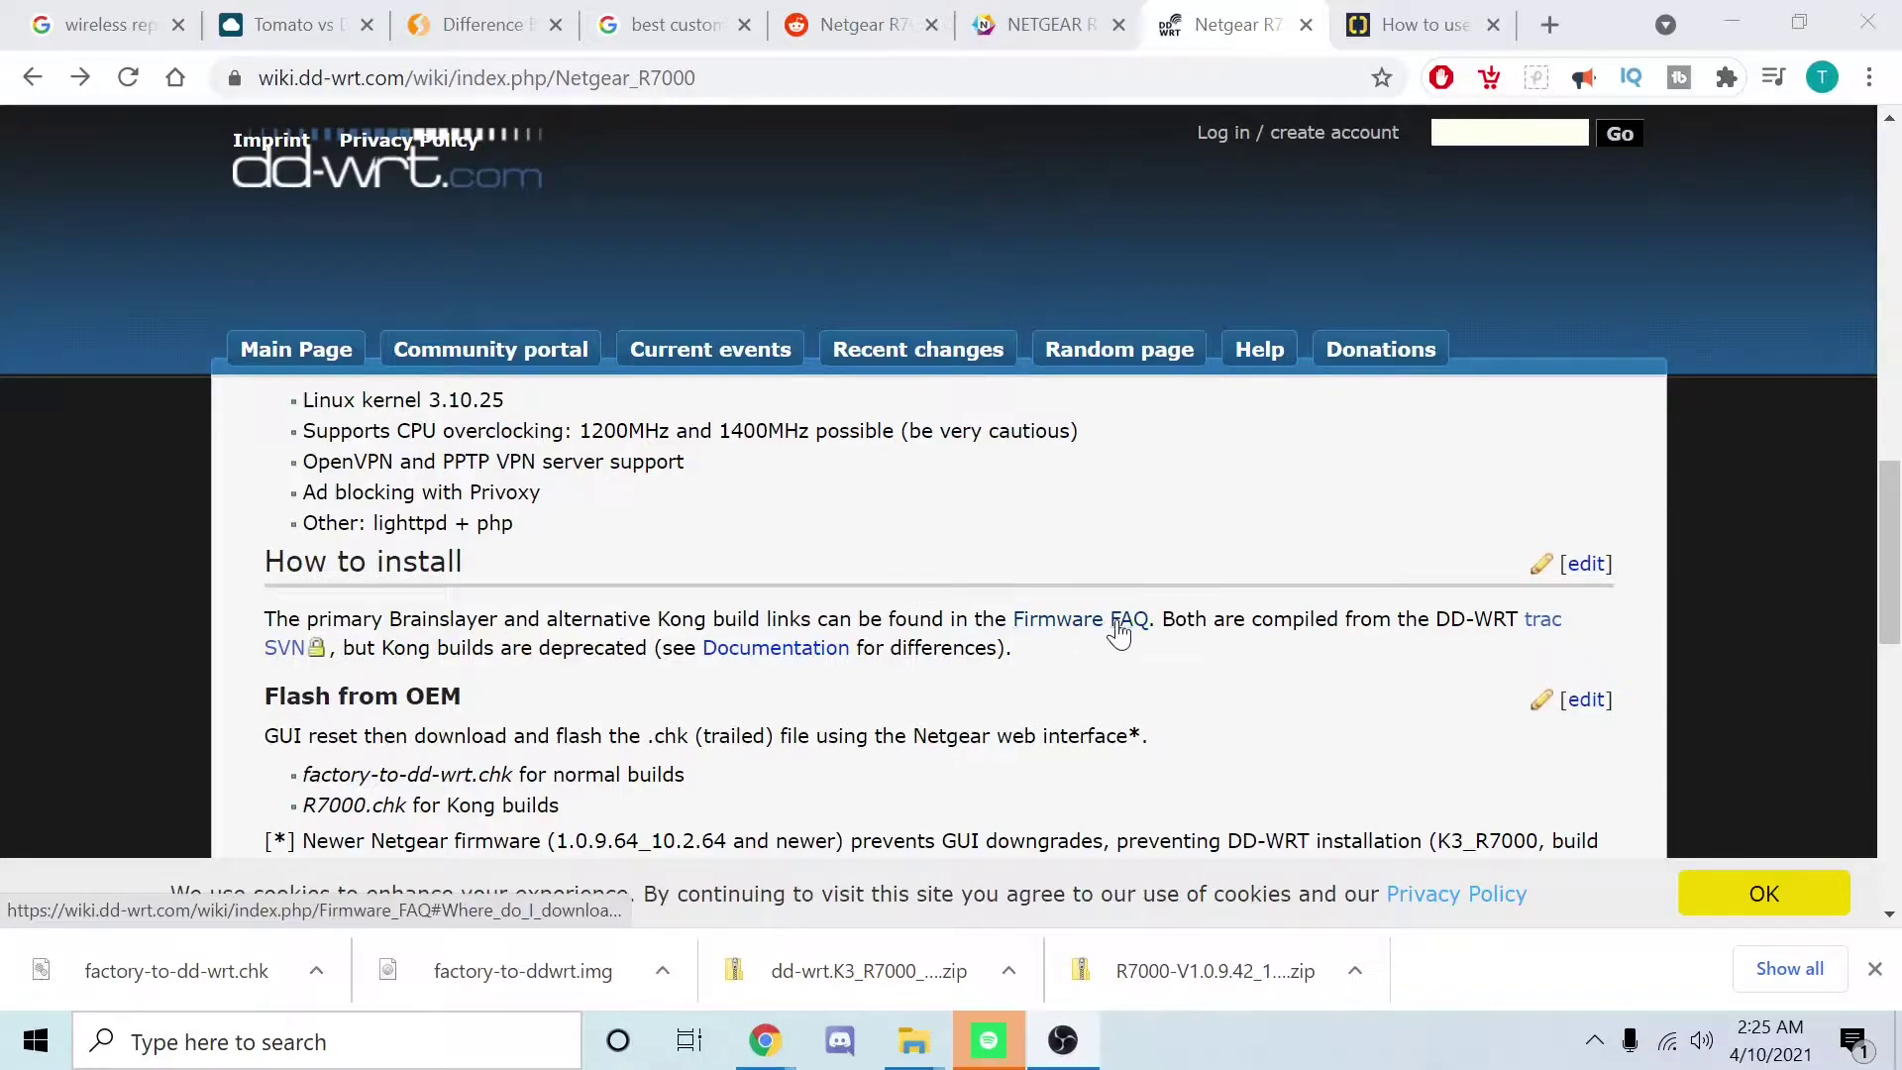
click(1119, 631)
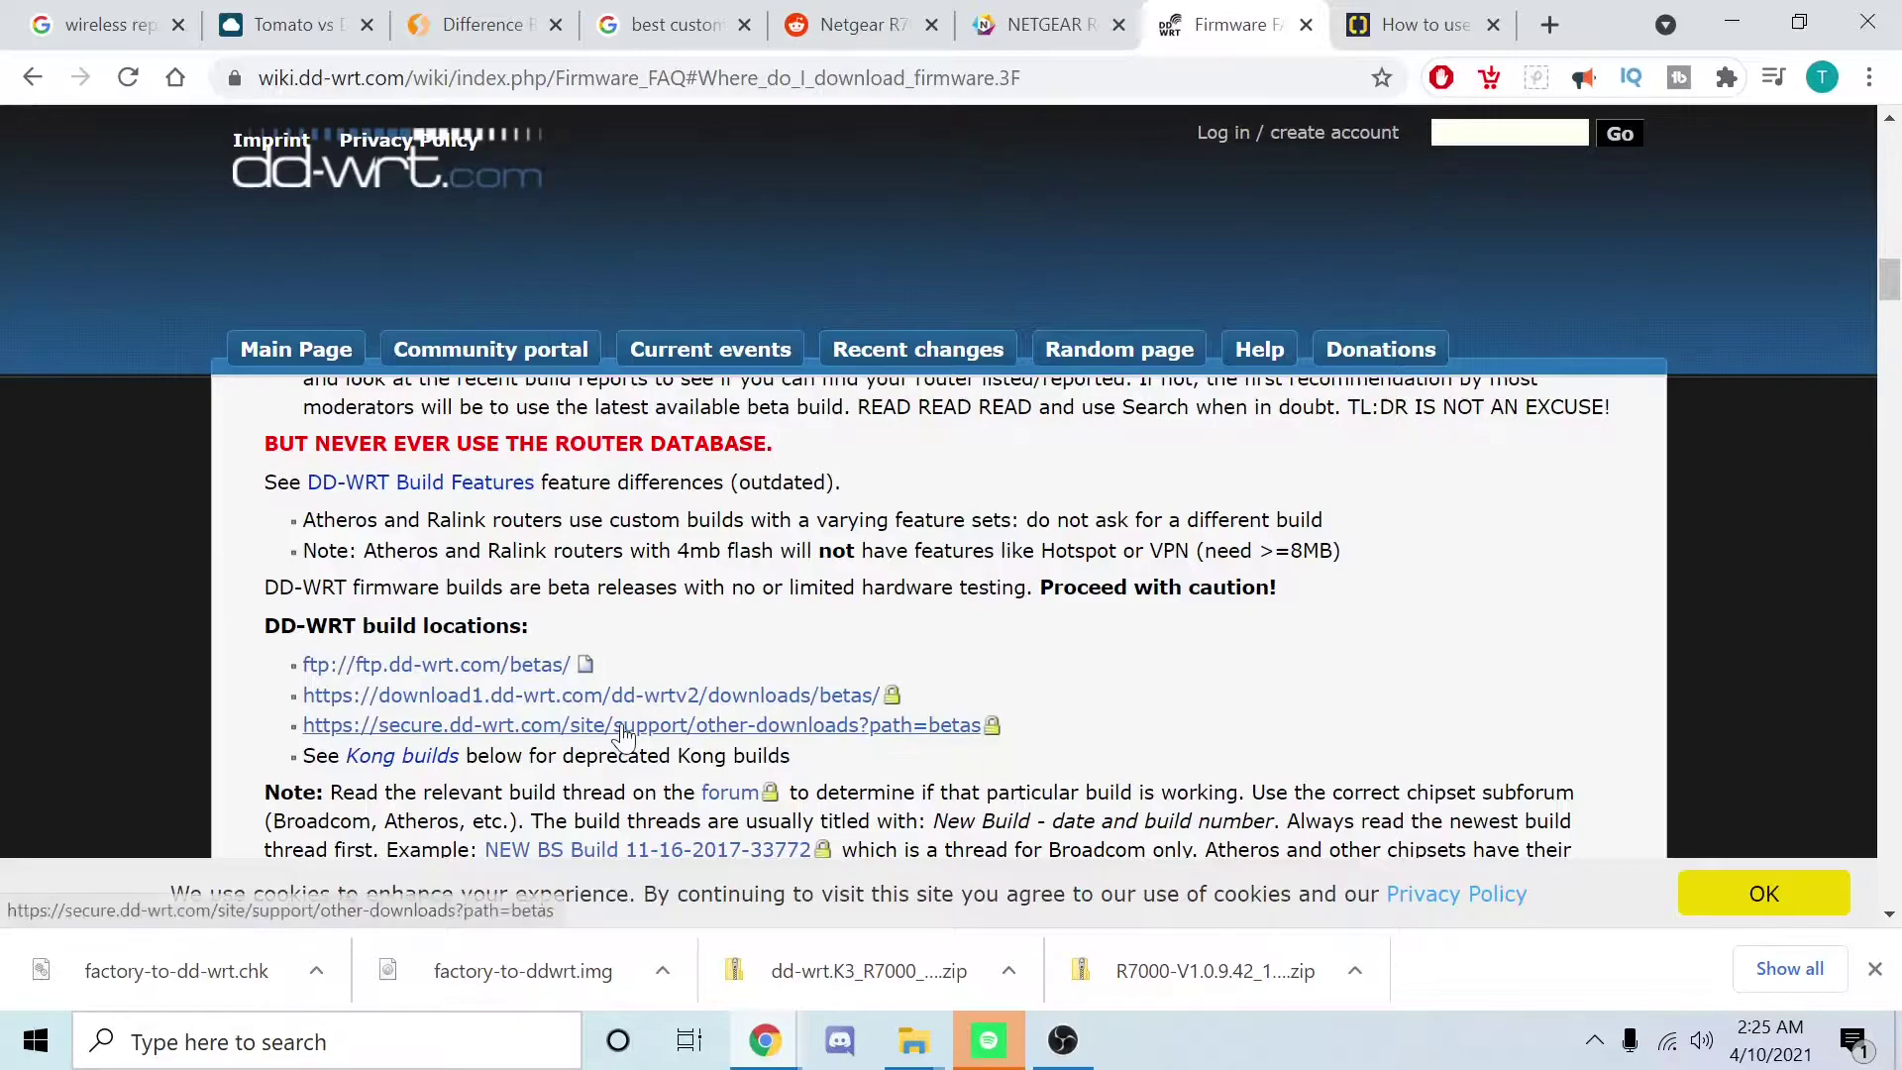
Step: Download factory-to-dd-wrt.chk from the betas 2021/04-09-2021-r46316/netgear-r7000 folder into Downloads
click(574, 705)
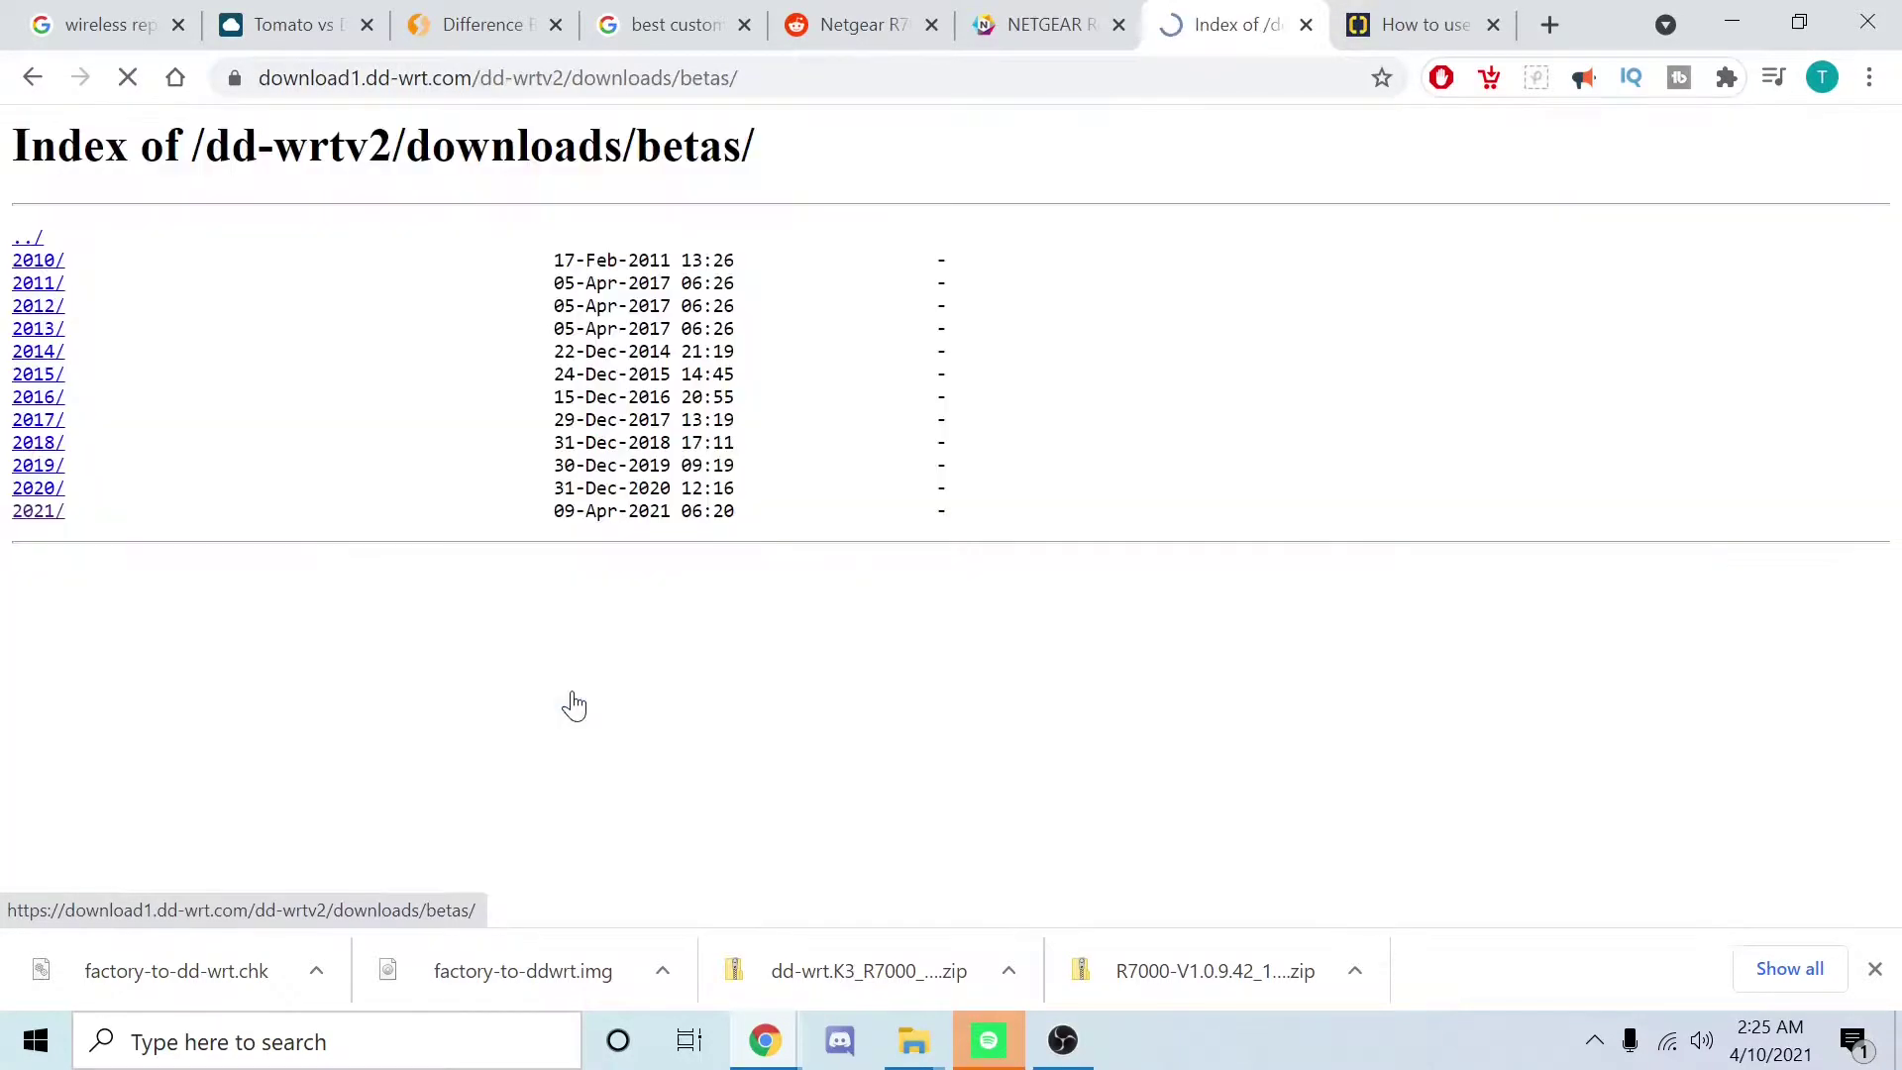
click(35, 511)
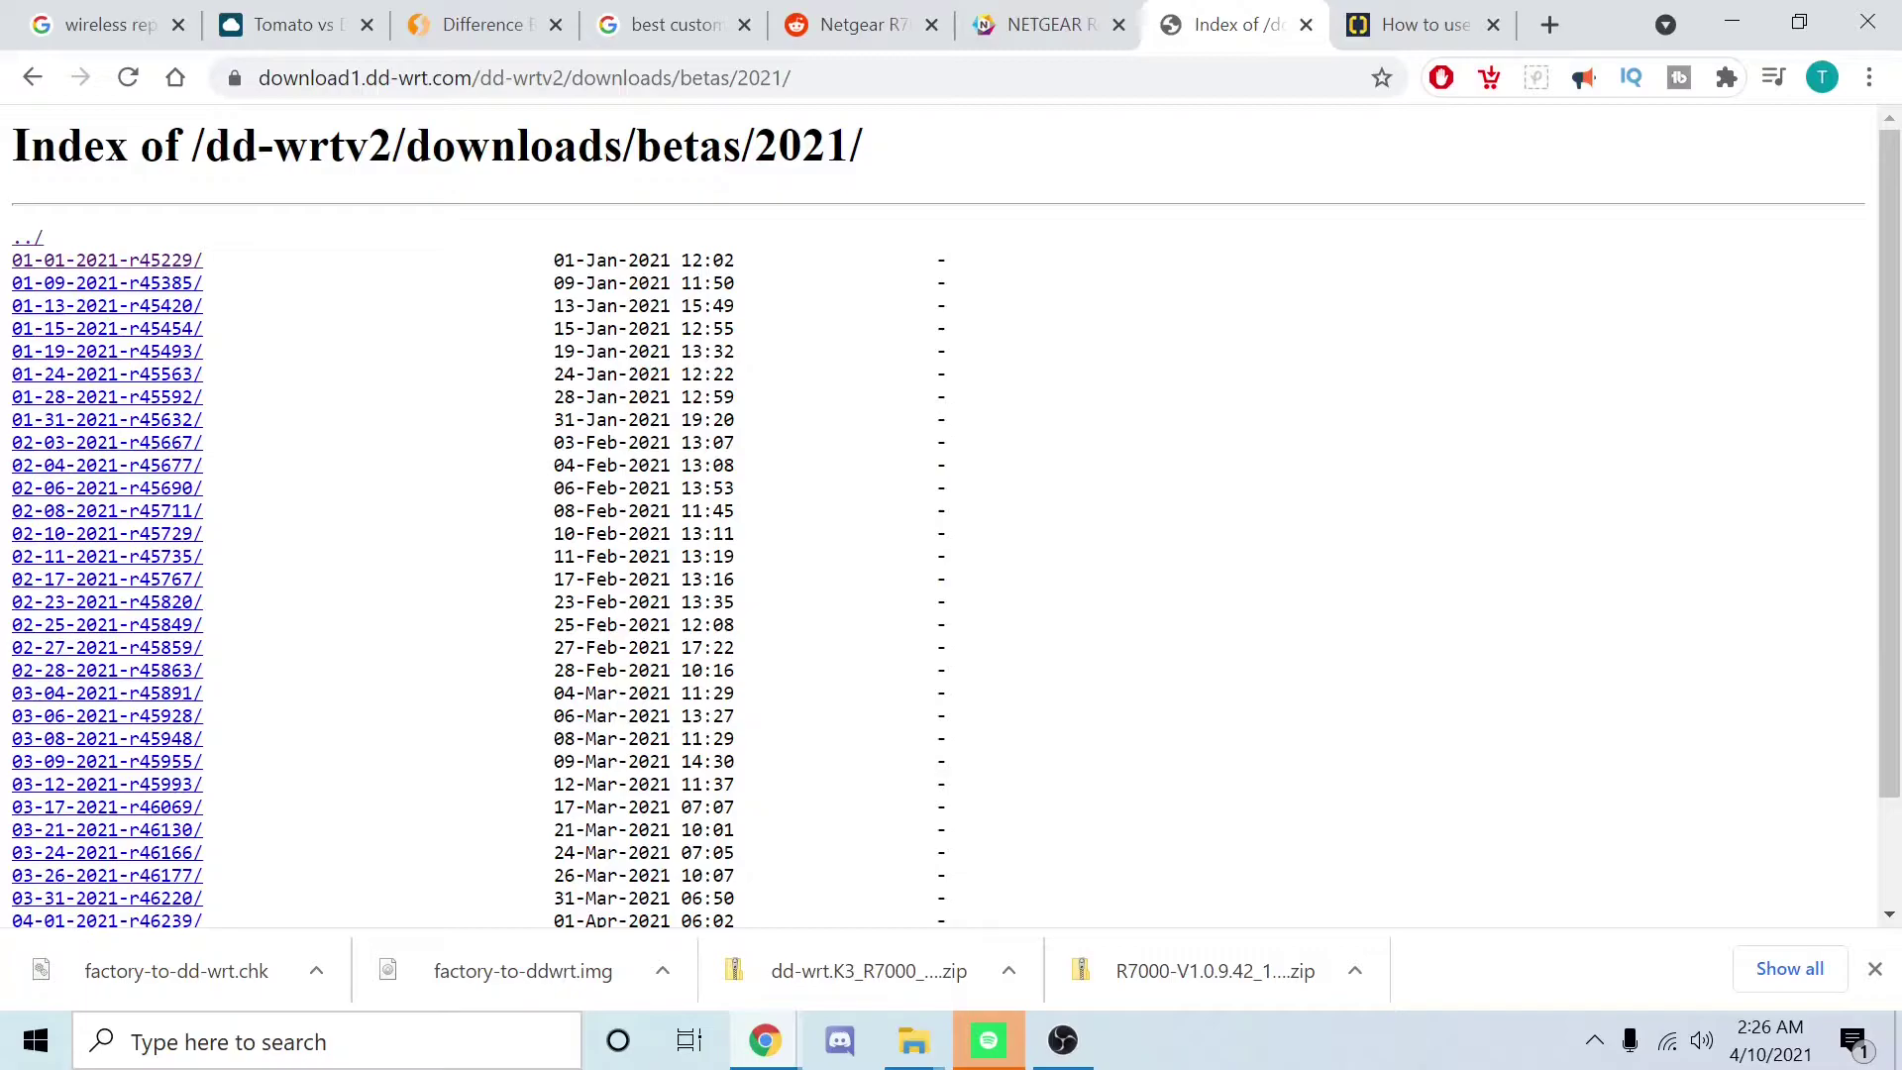
scroll(941, 515, down, 2)
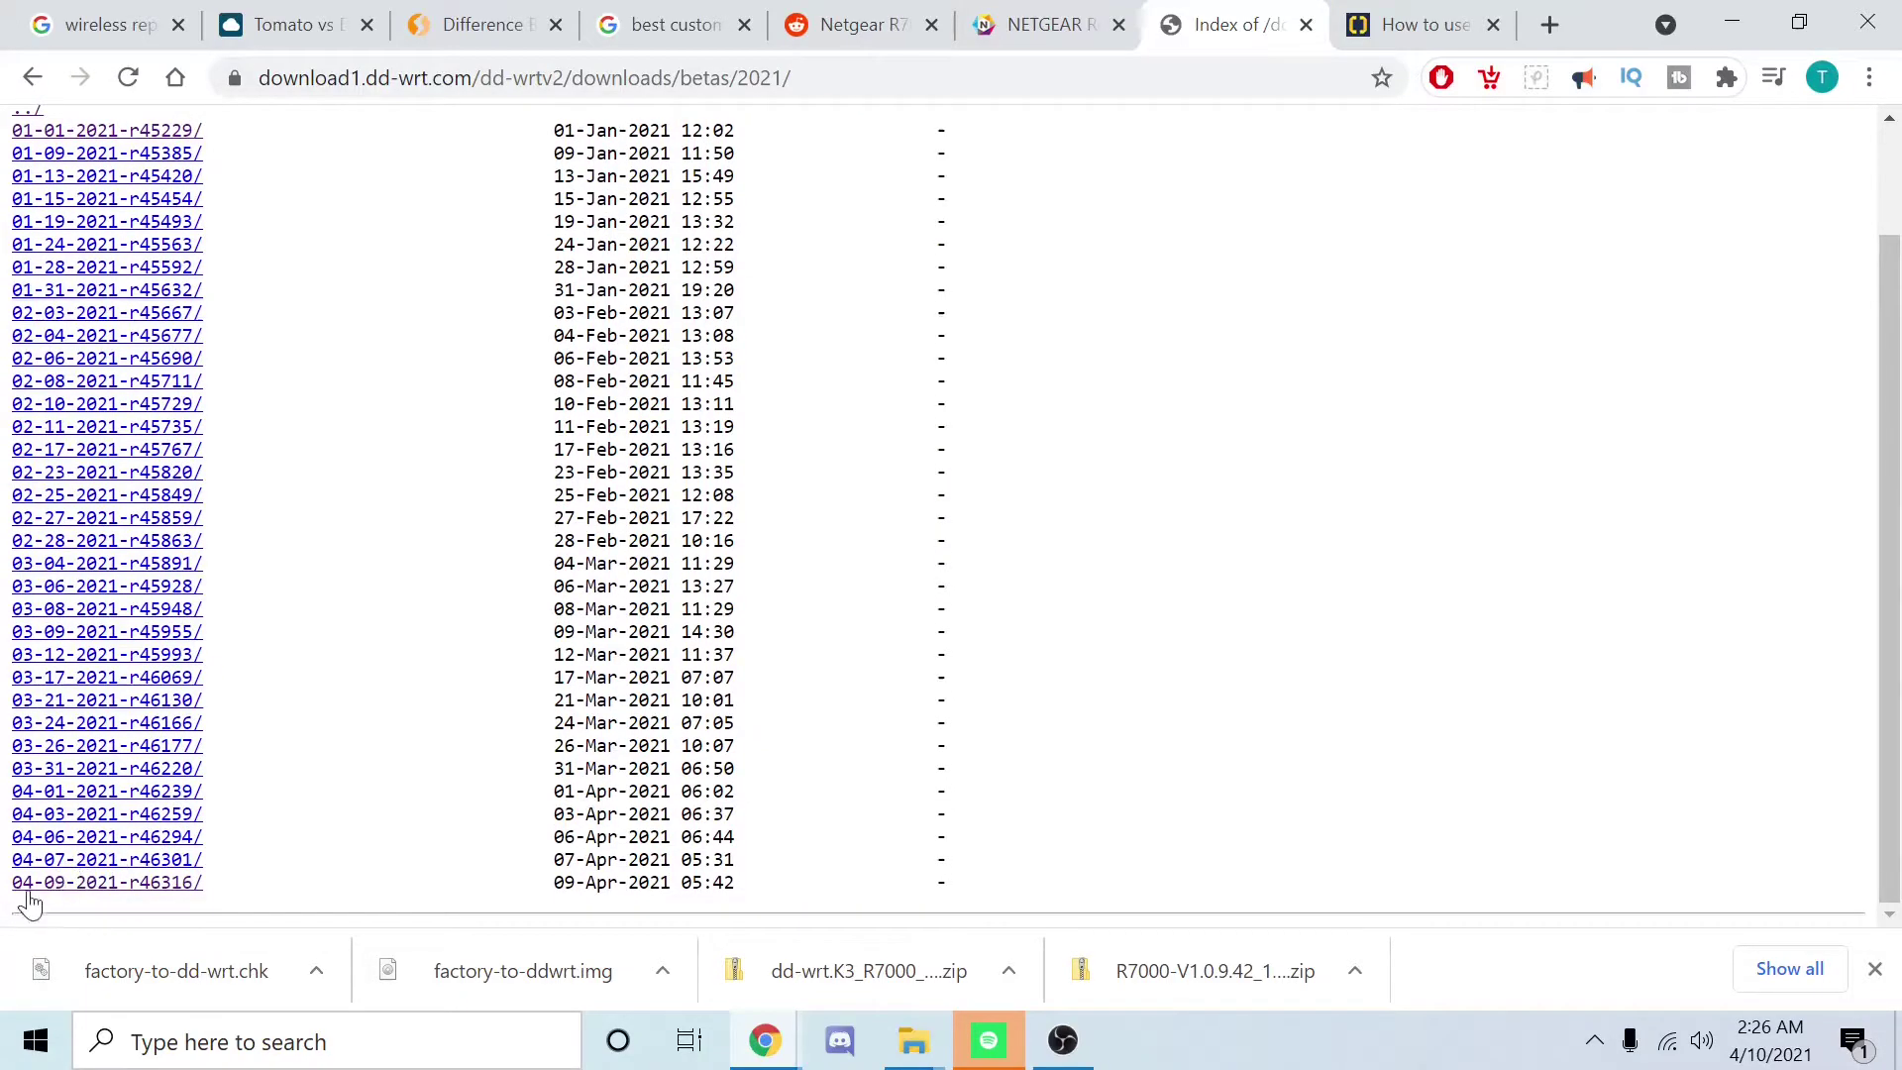
click(97, 884)
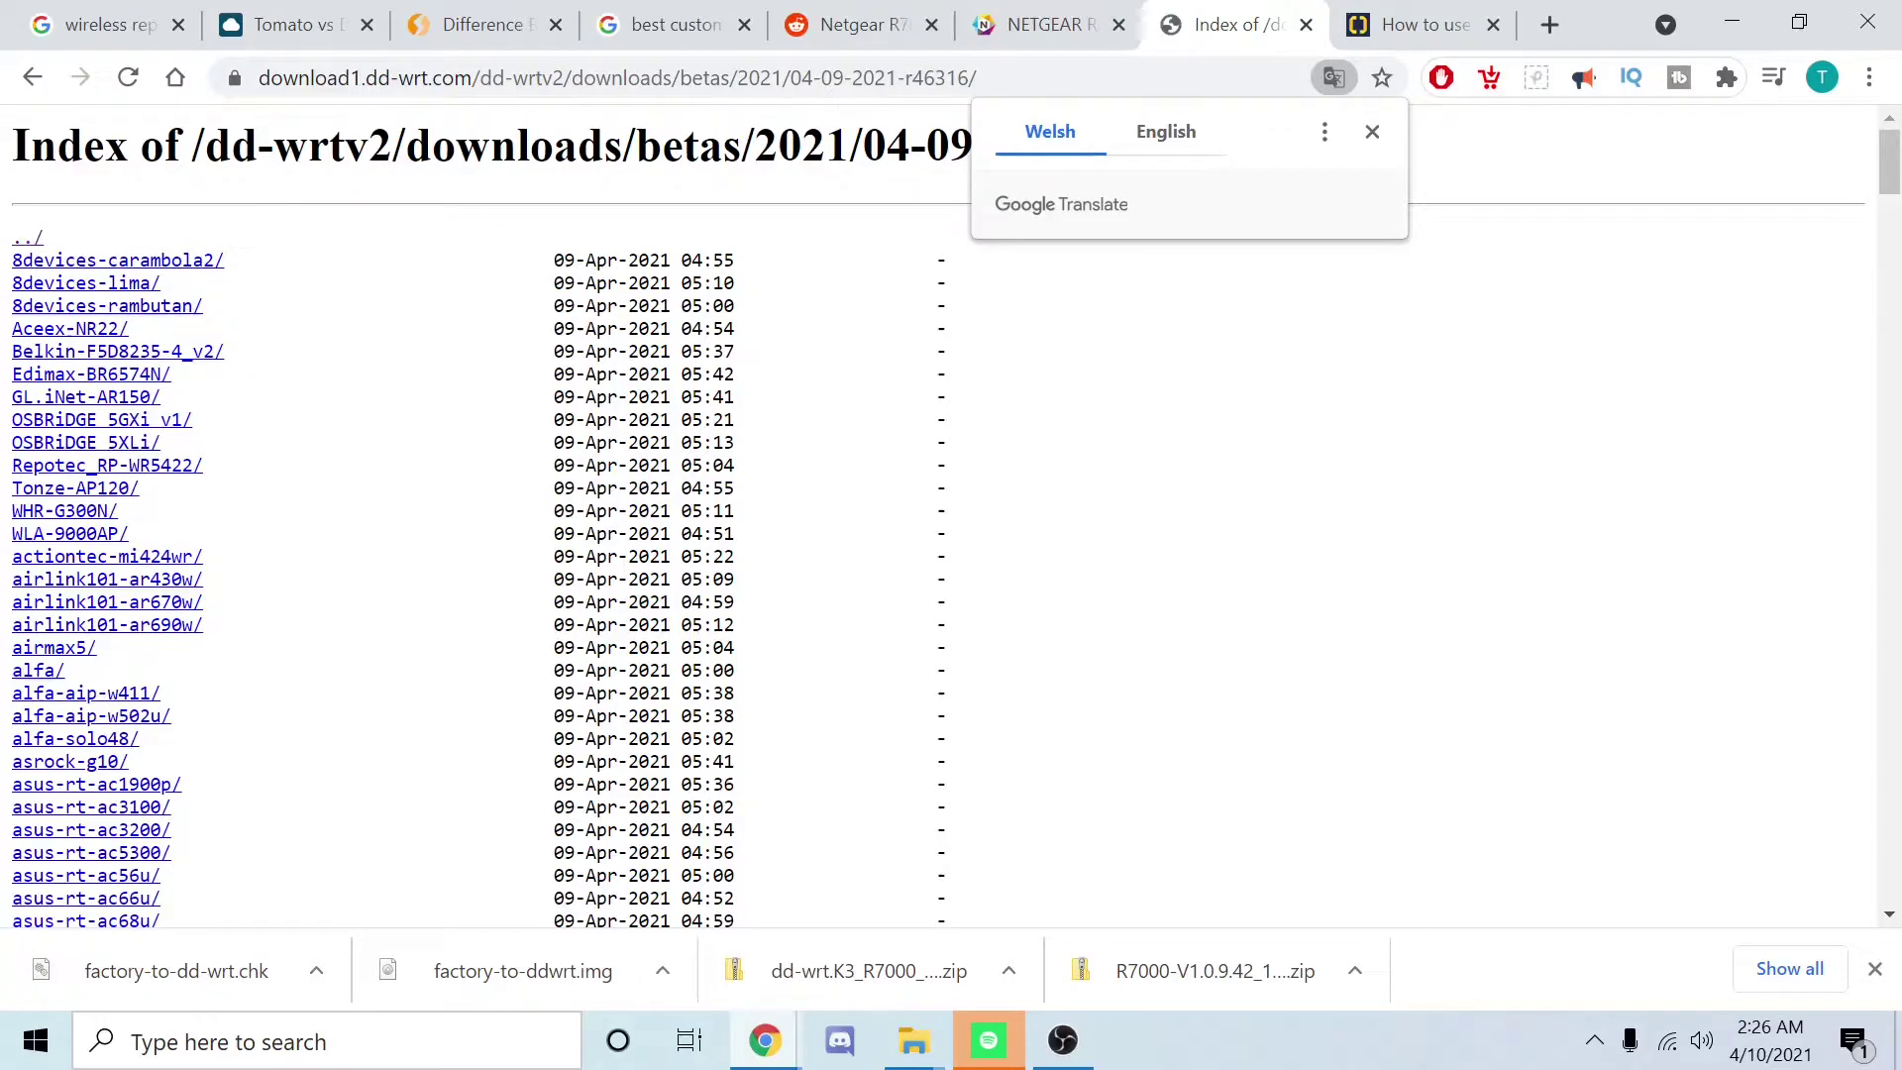
scroll(146, 297, down, 20)
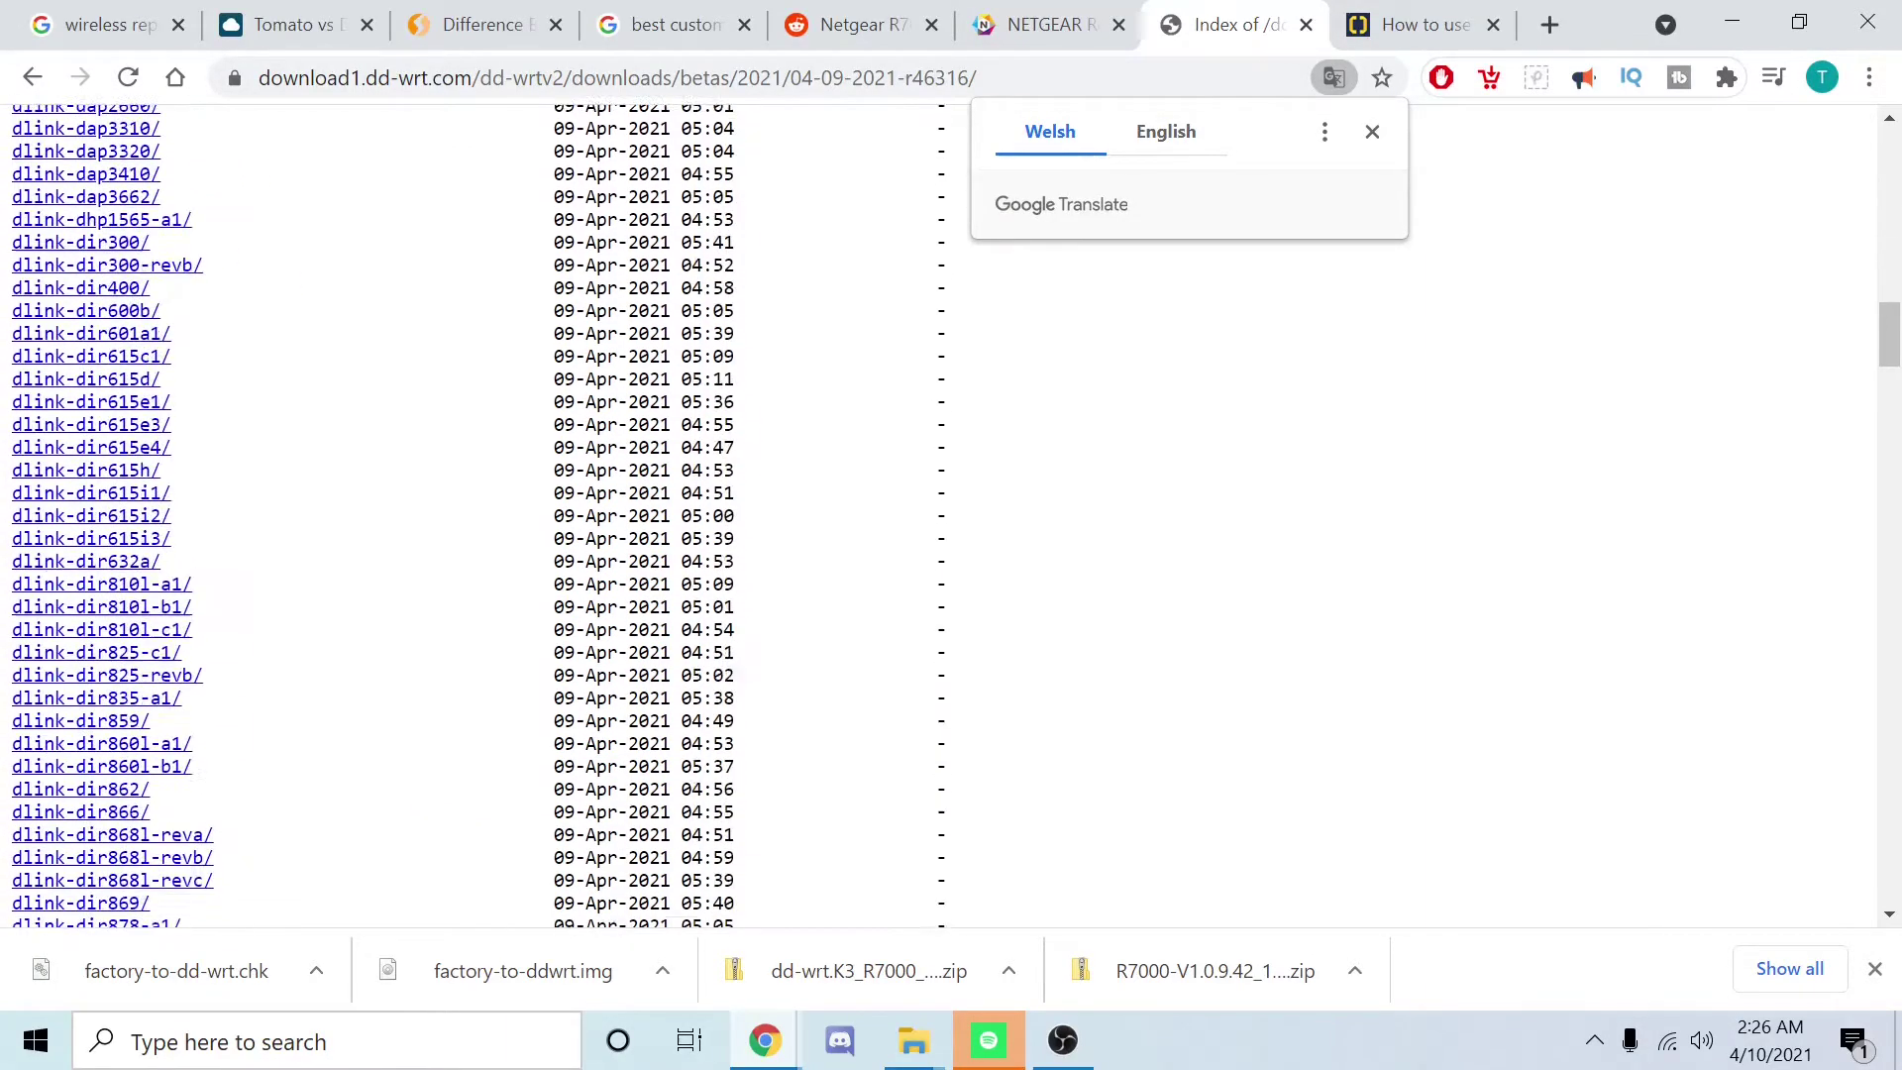
scroll(158, 569, down, 20)
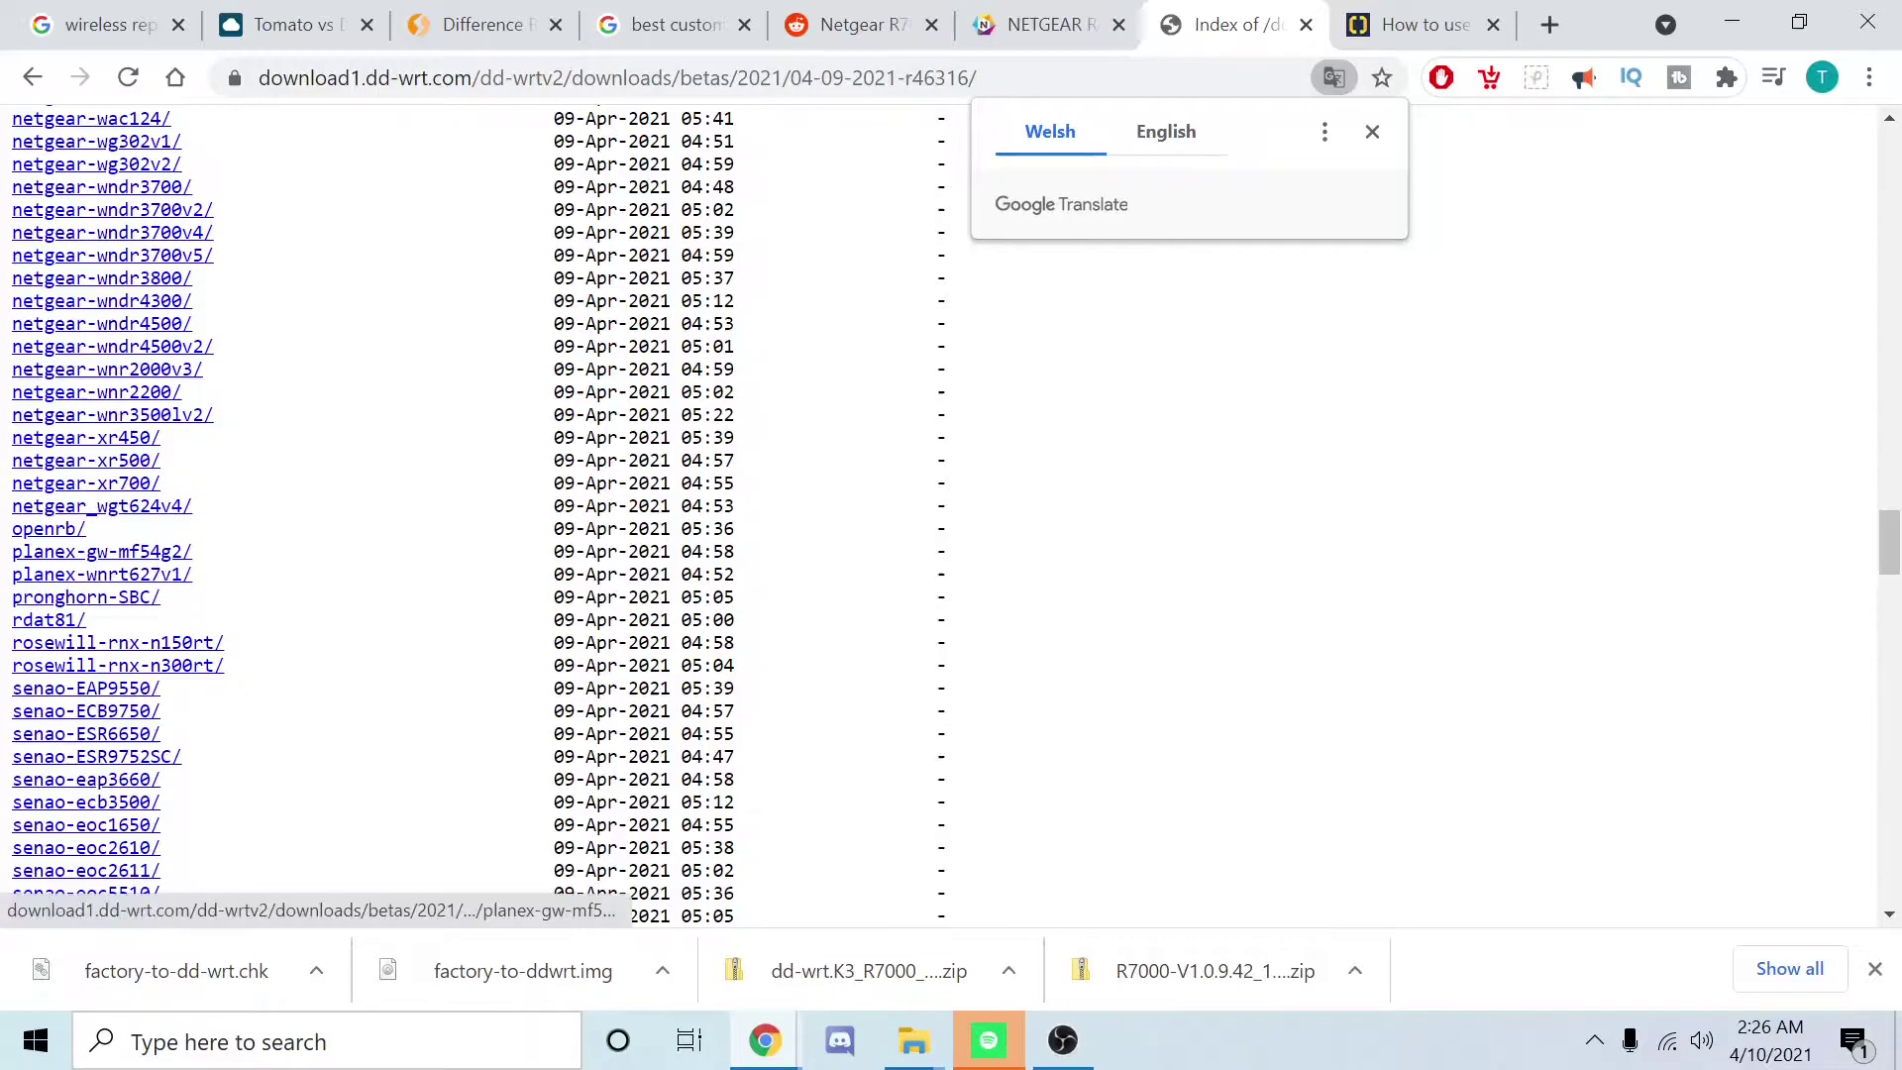
scroll(34, 322, up, 4)
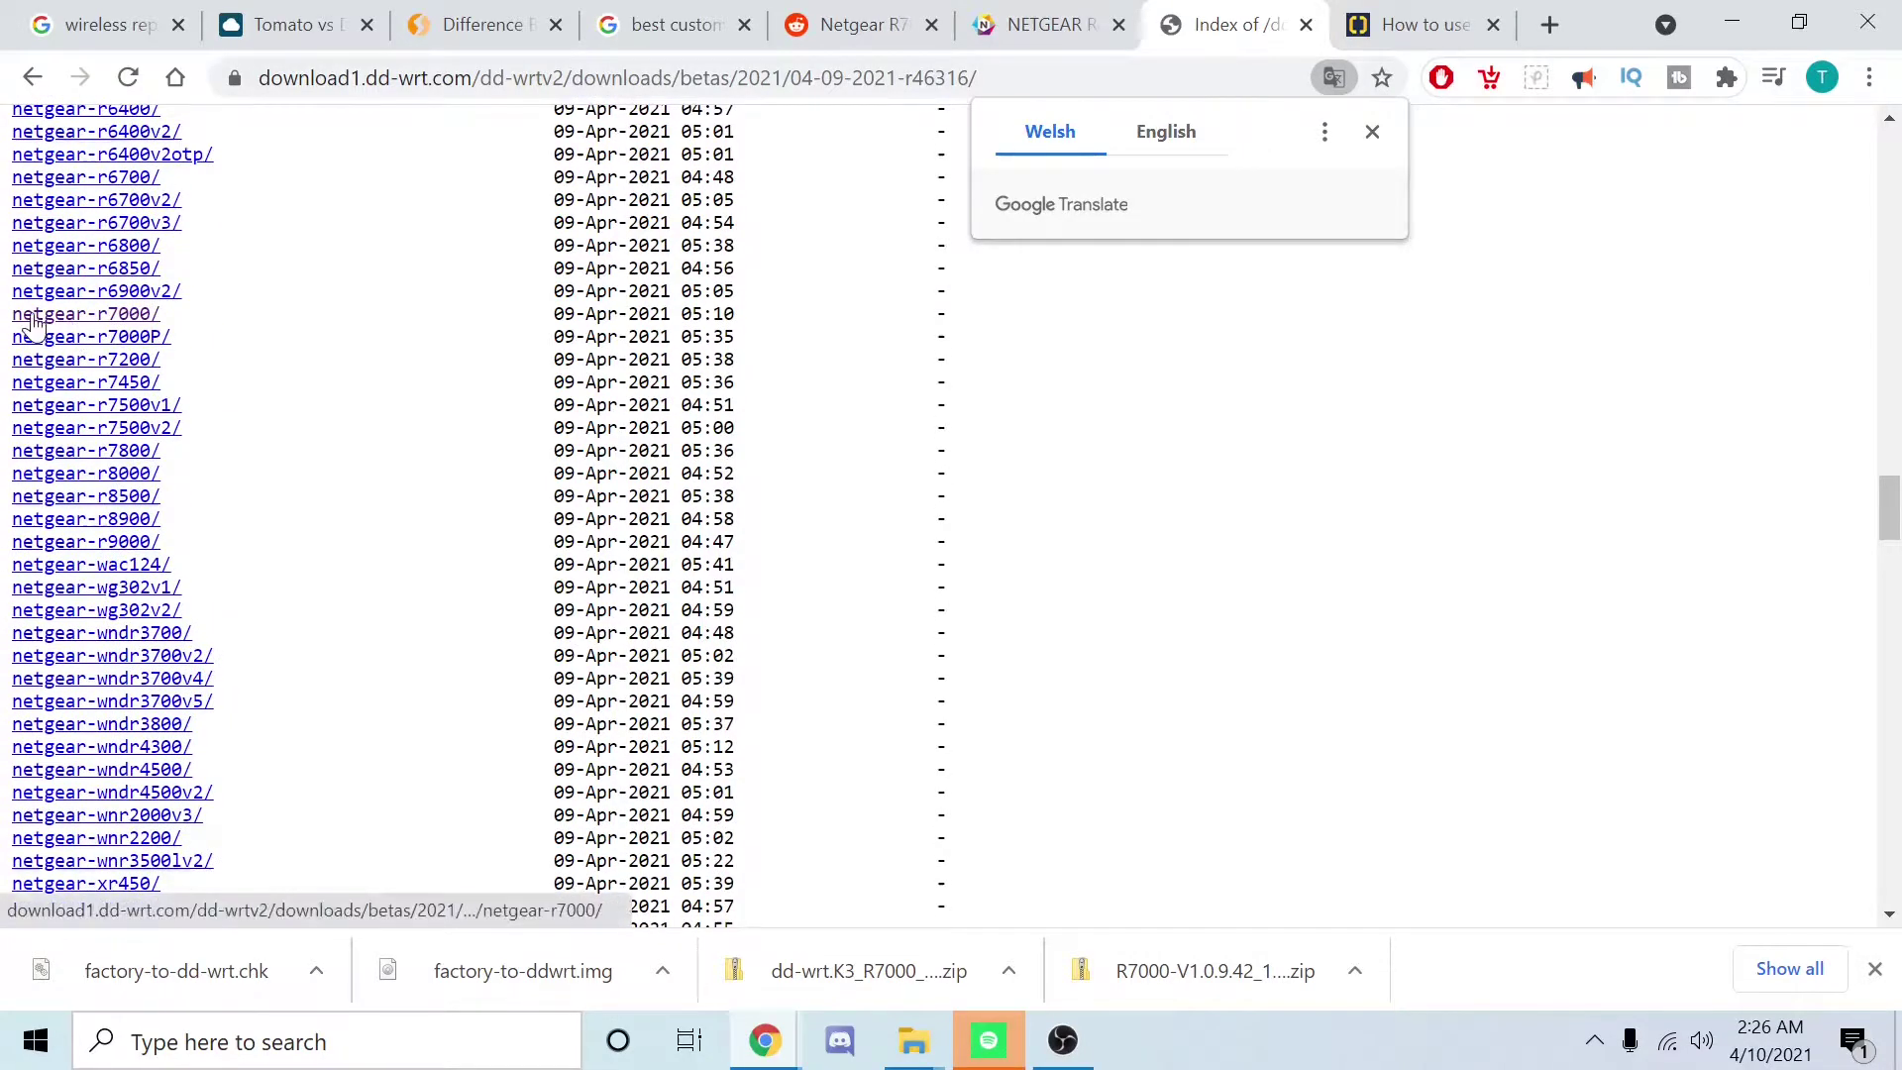
click(80, 315)
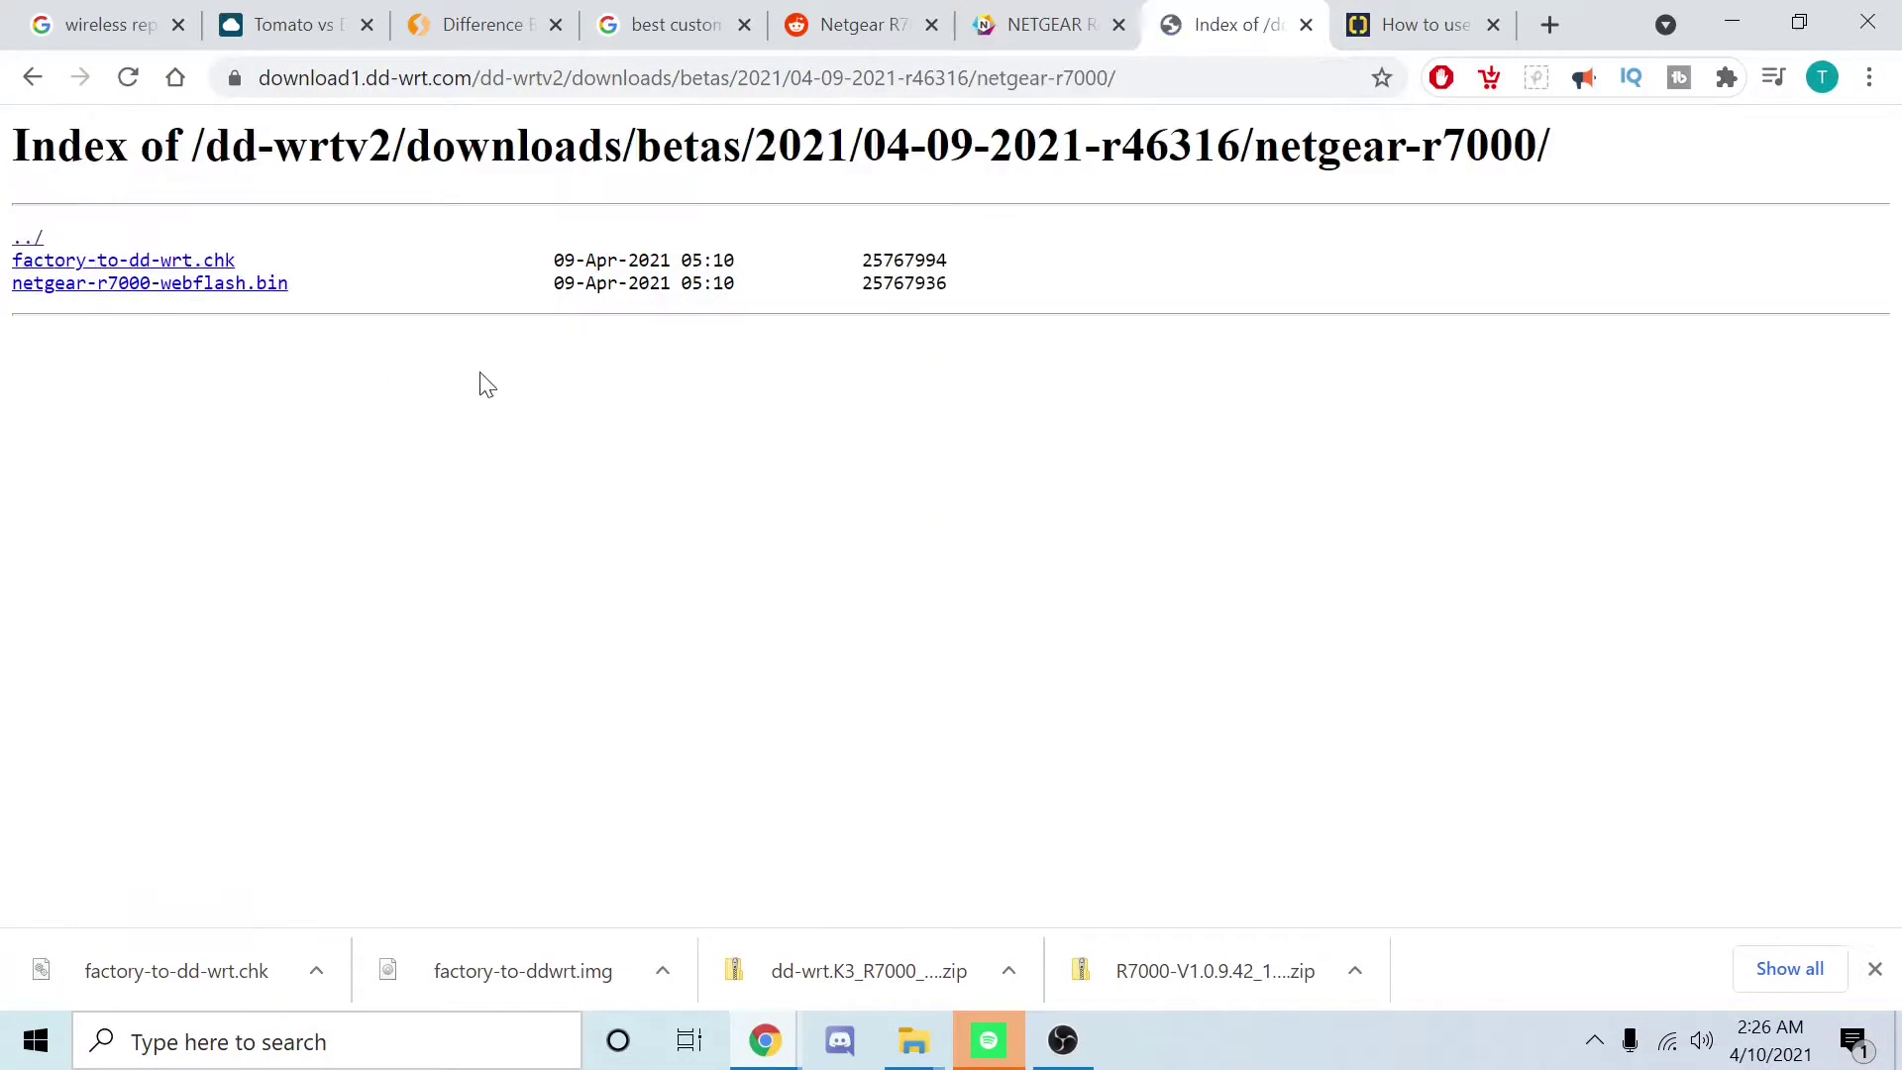
click(208, 261)
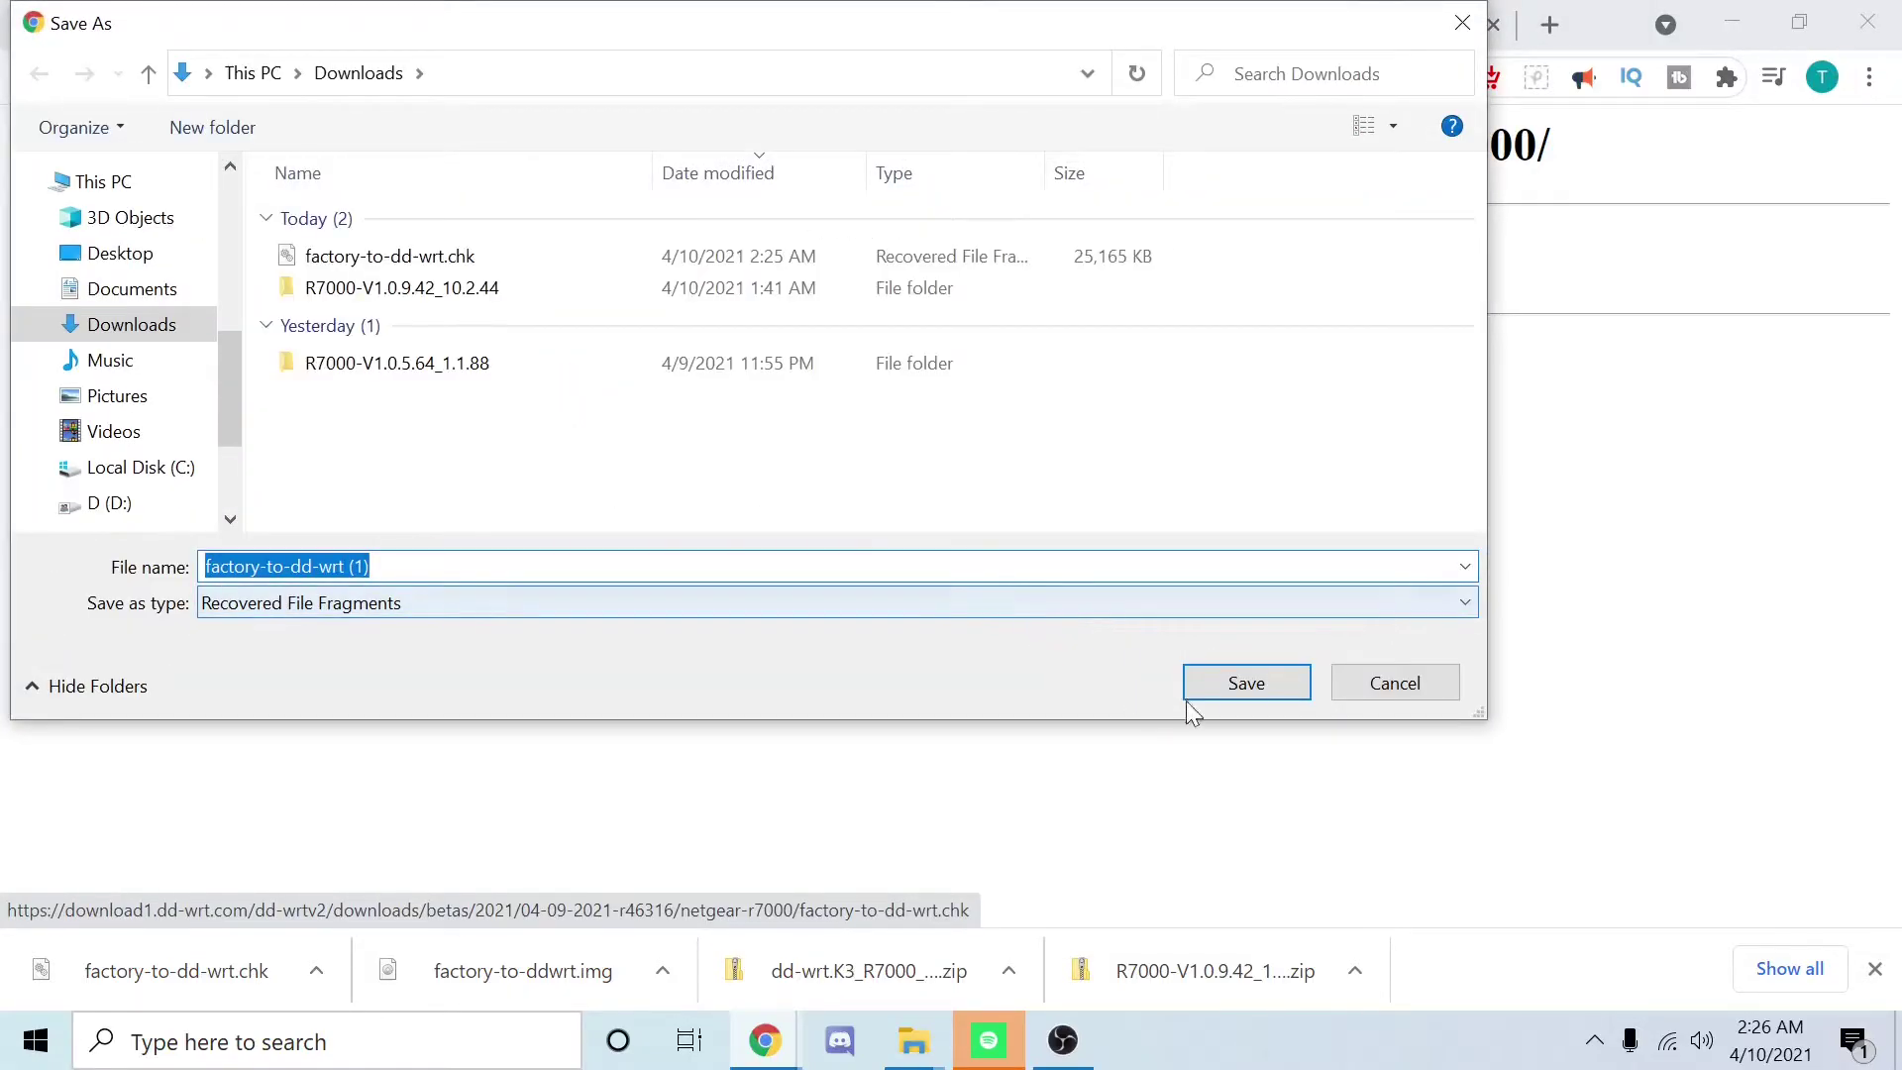
click(1268, 682)
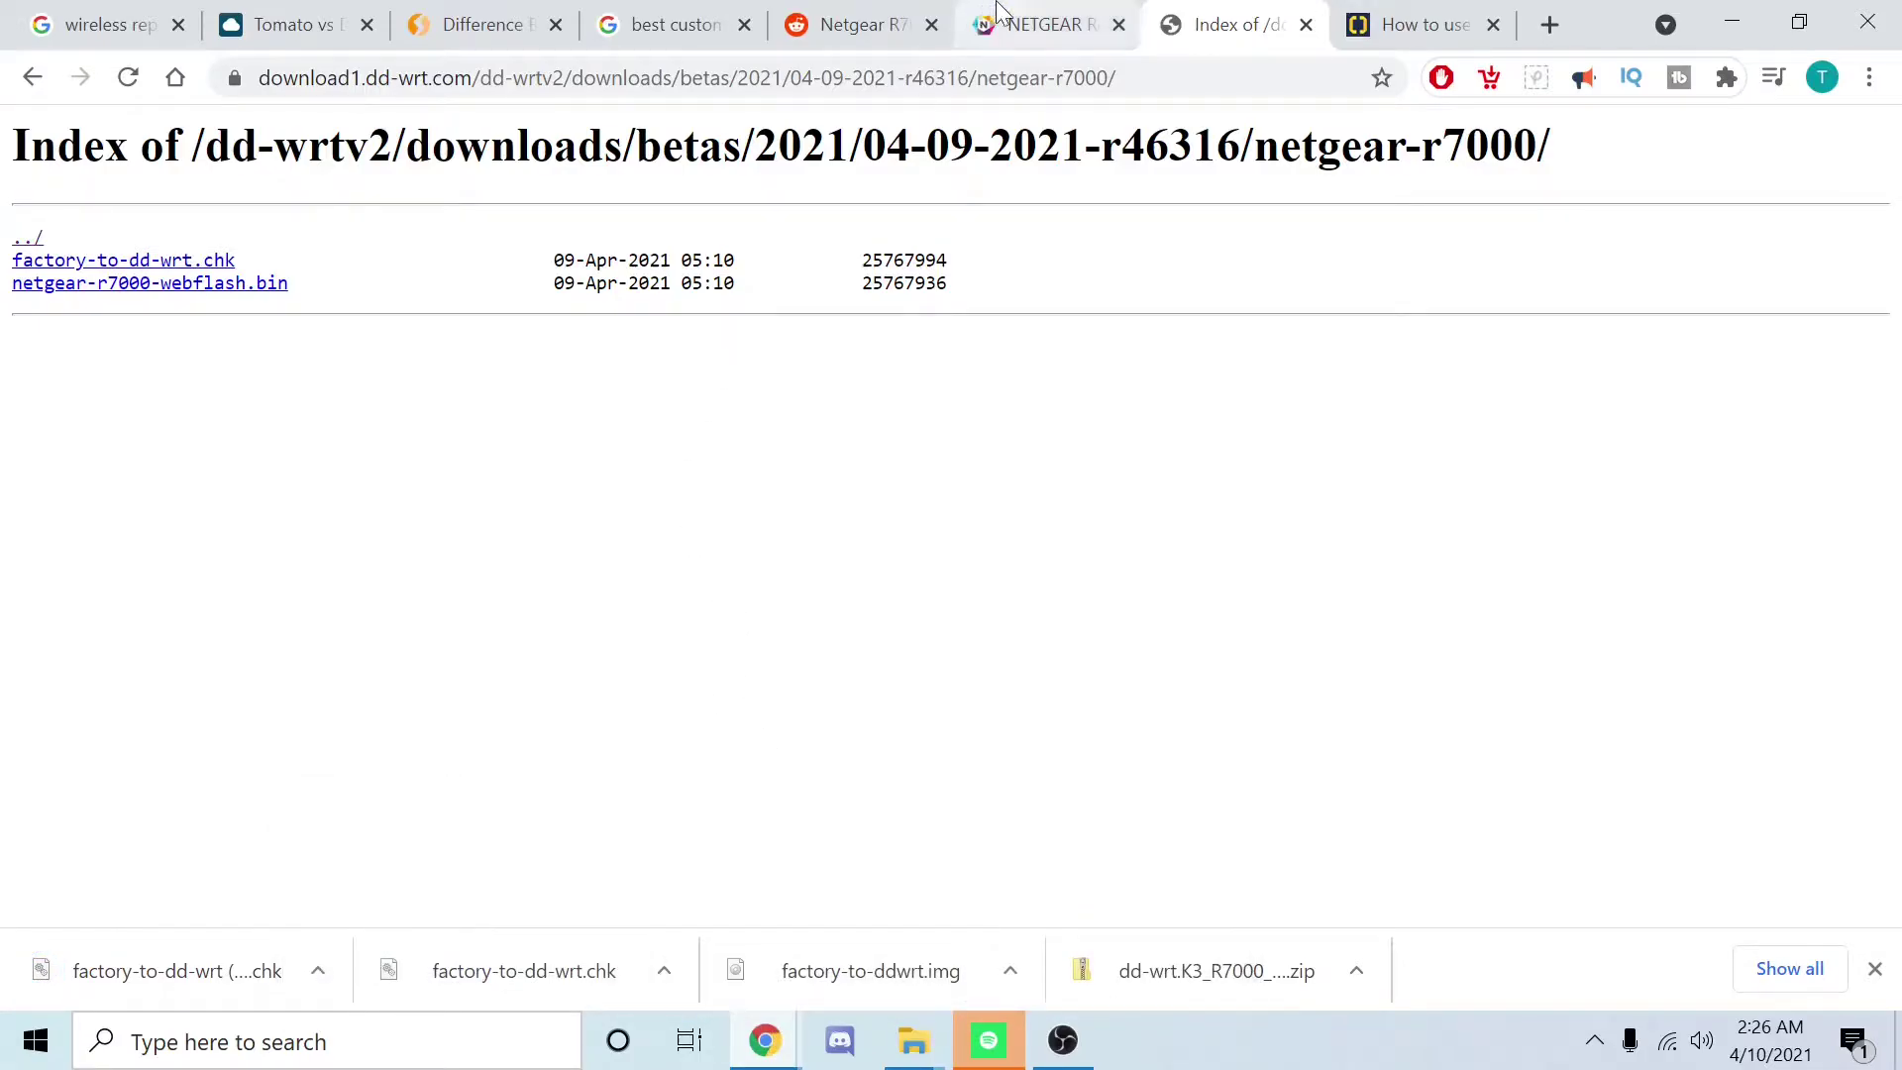
Step: Load the router admin dashboard at 192.168.1.1 and dismiss the Circle with Disney popup
click(1013, 27)
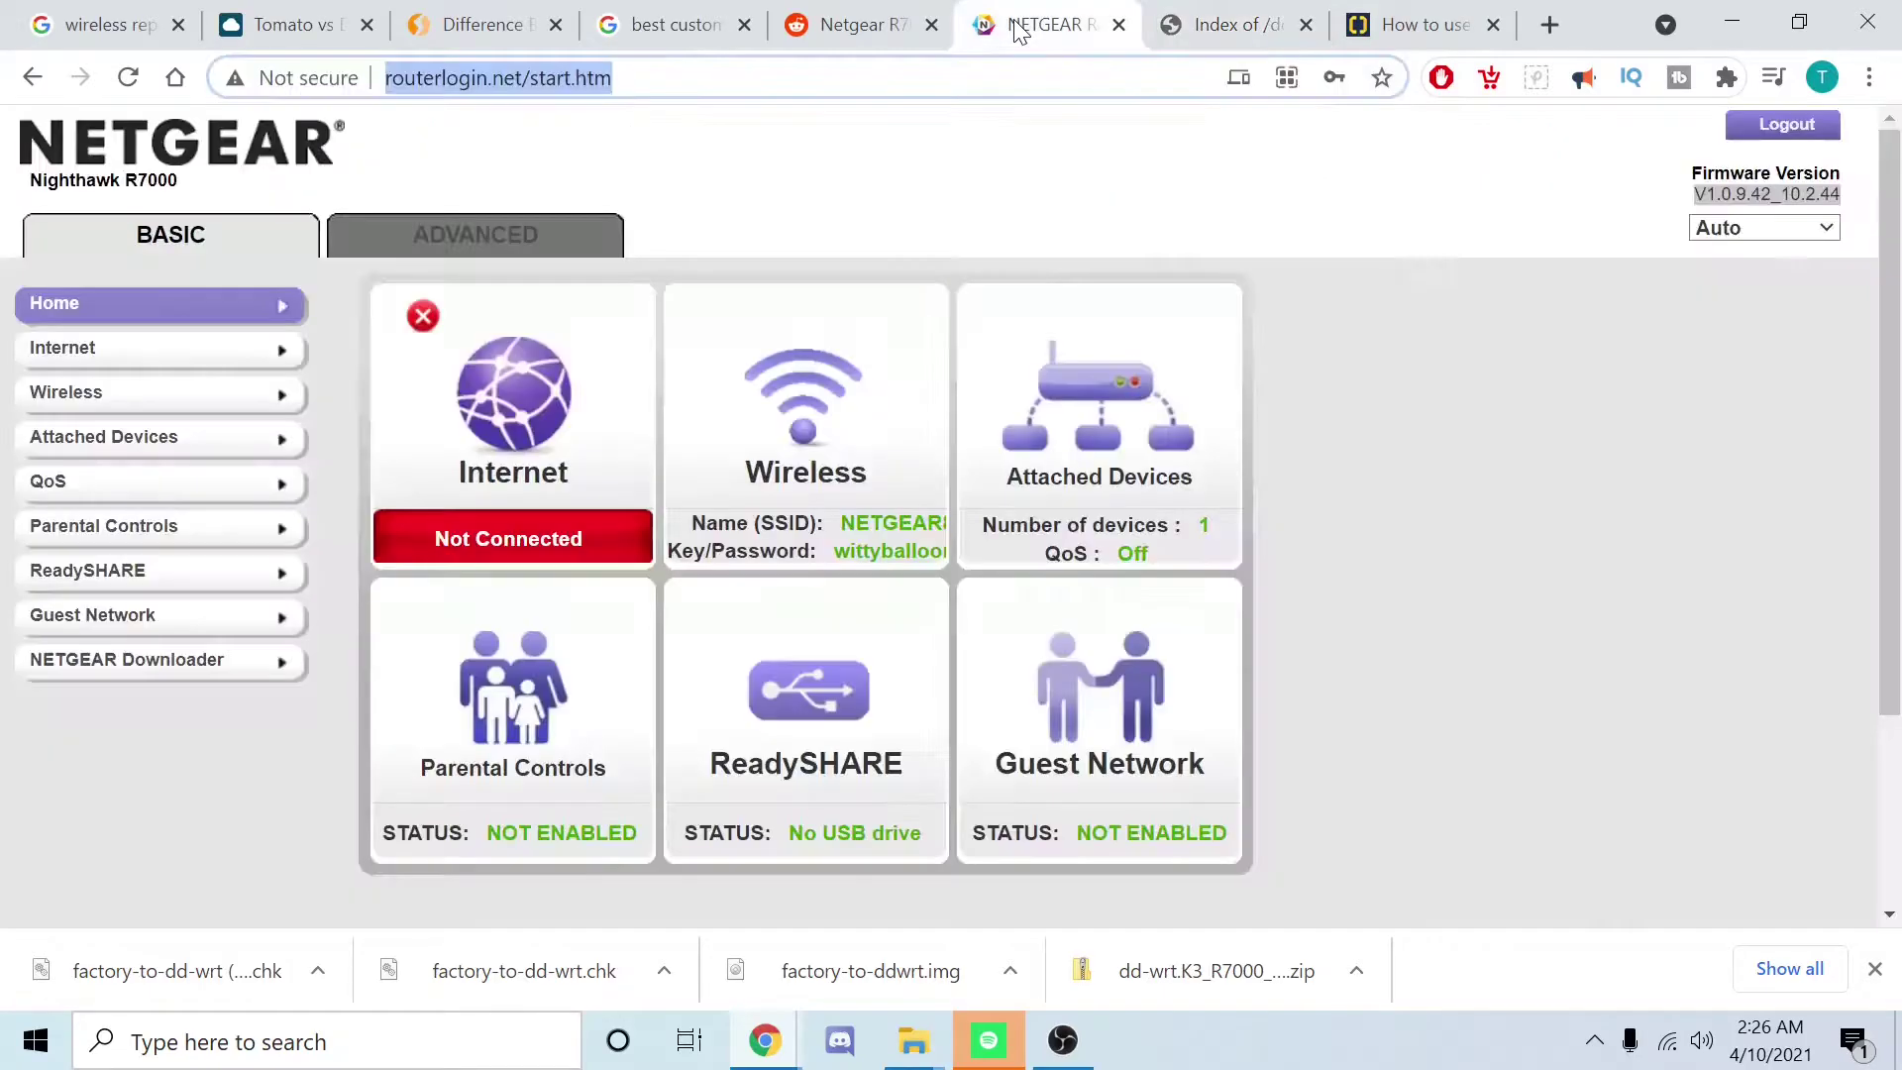
click(743, 175)
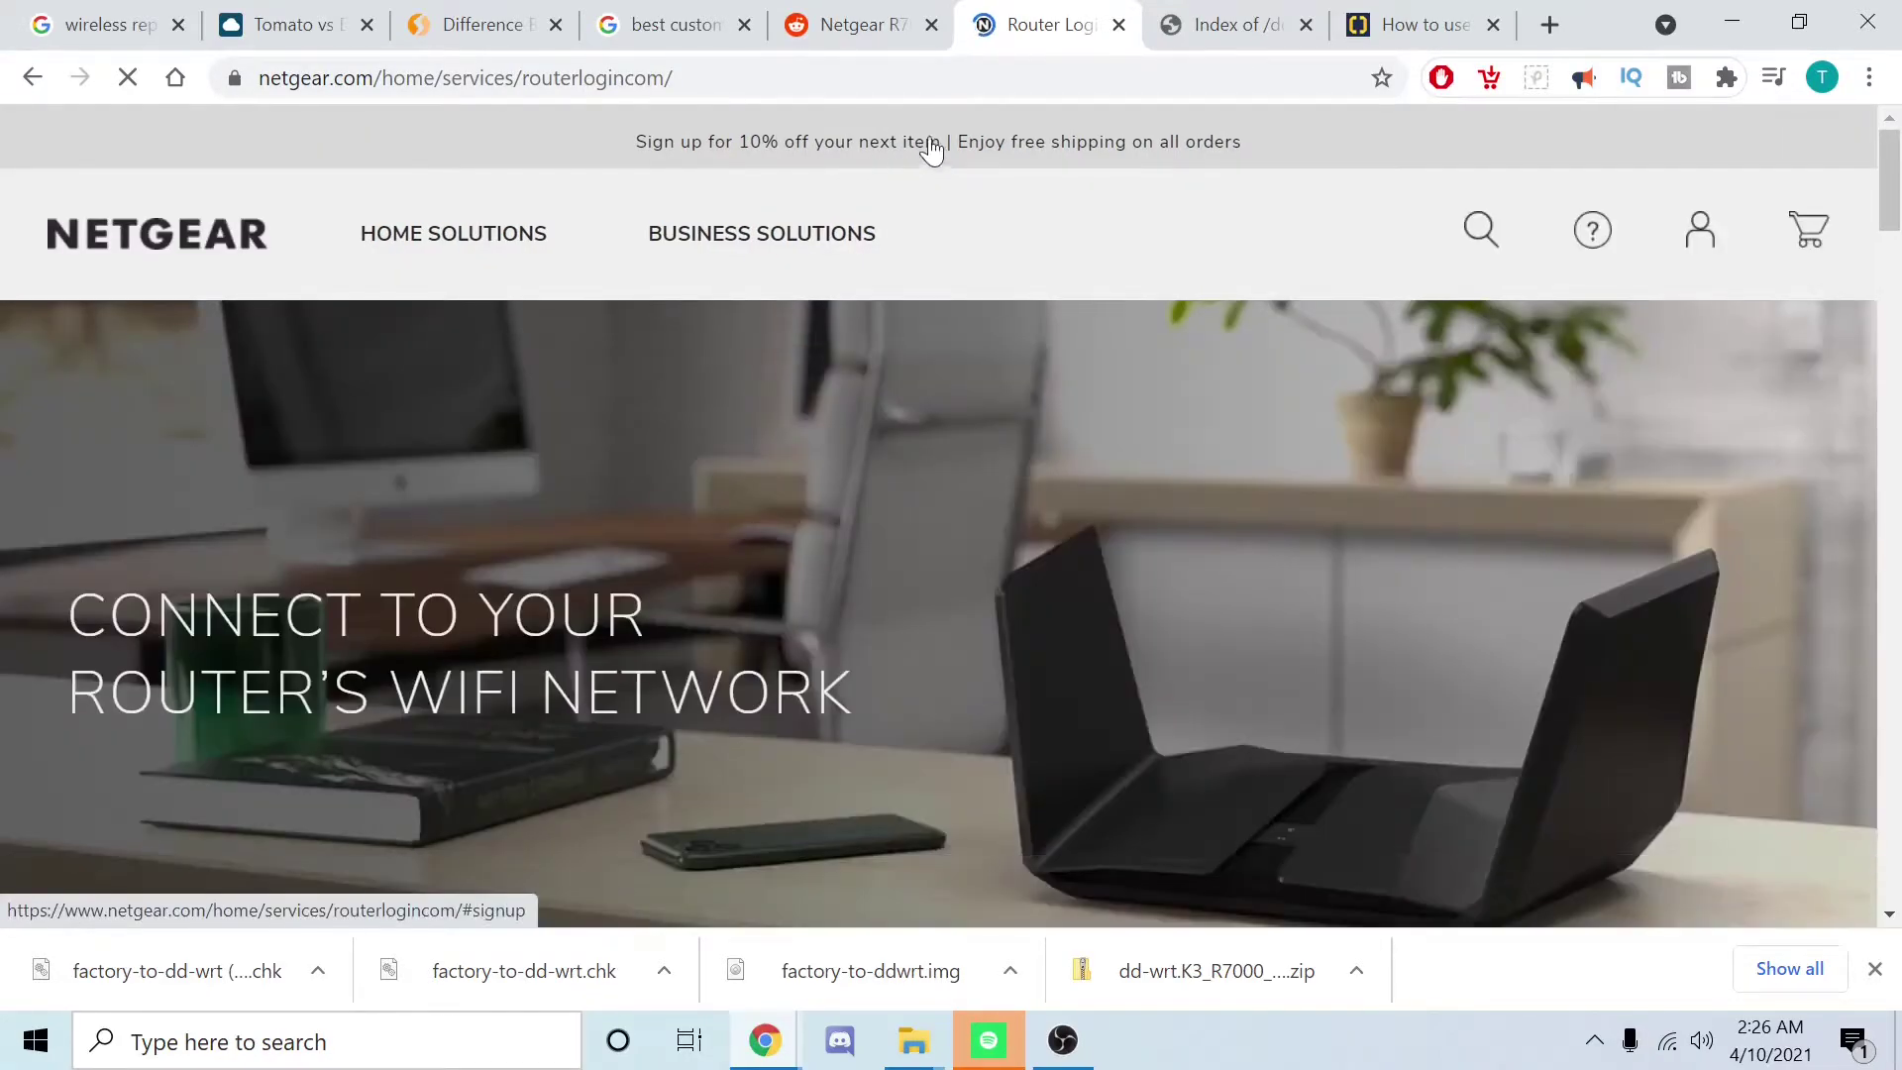
key(ctrl+l)
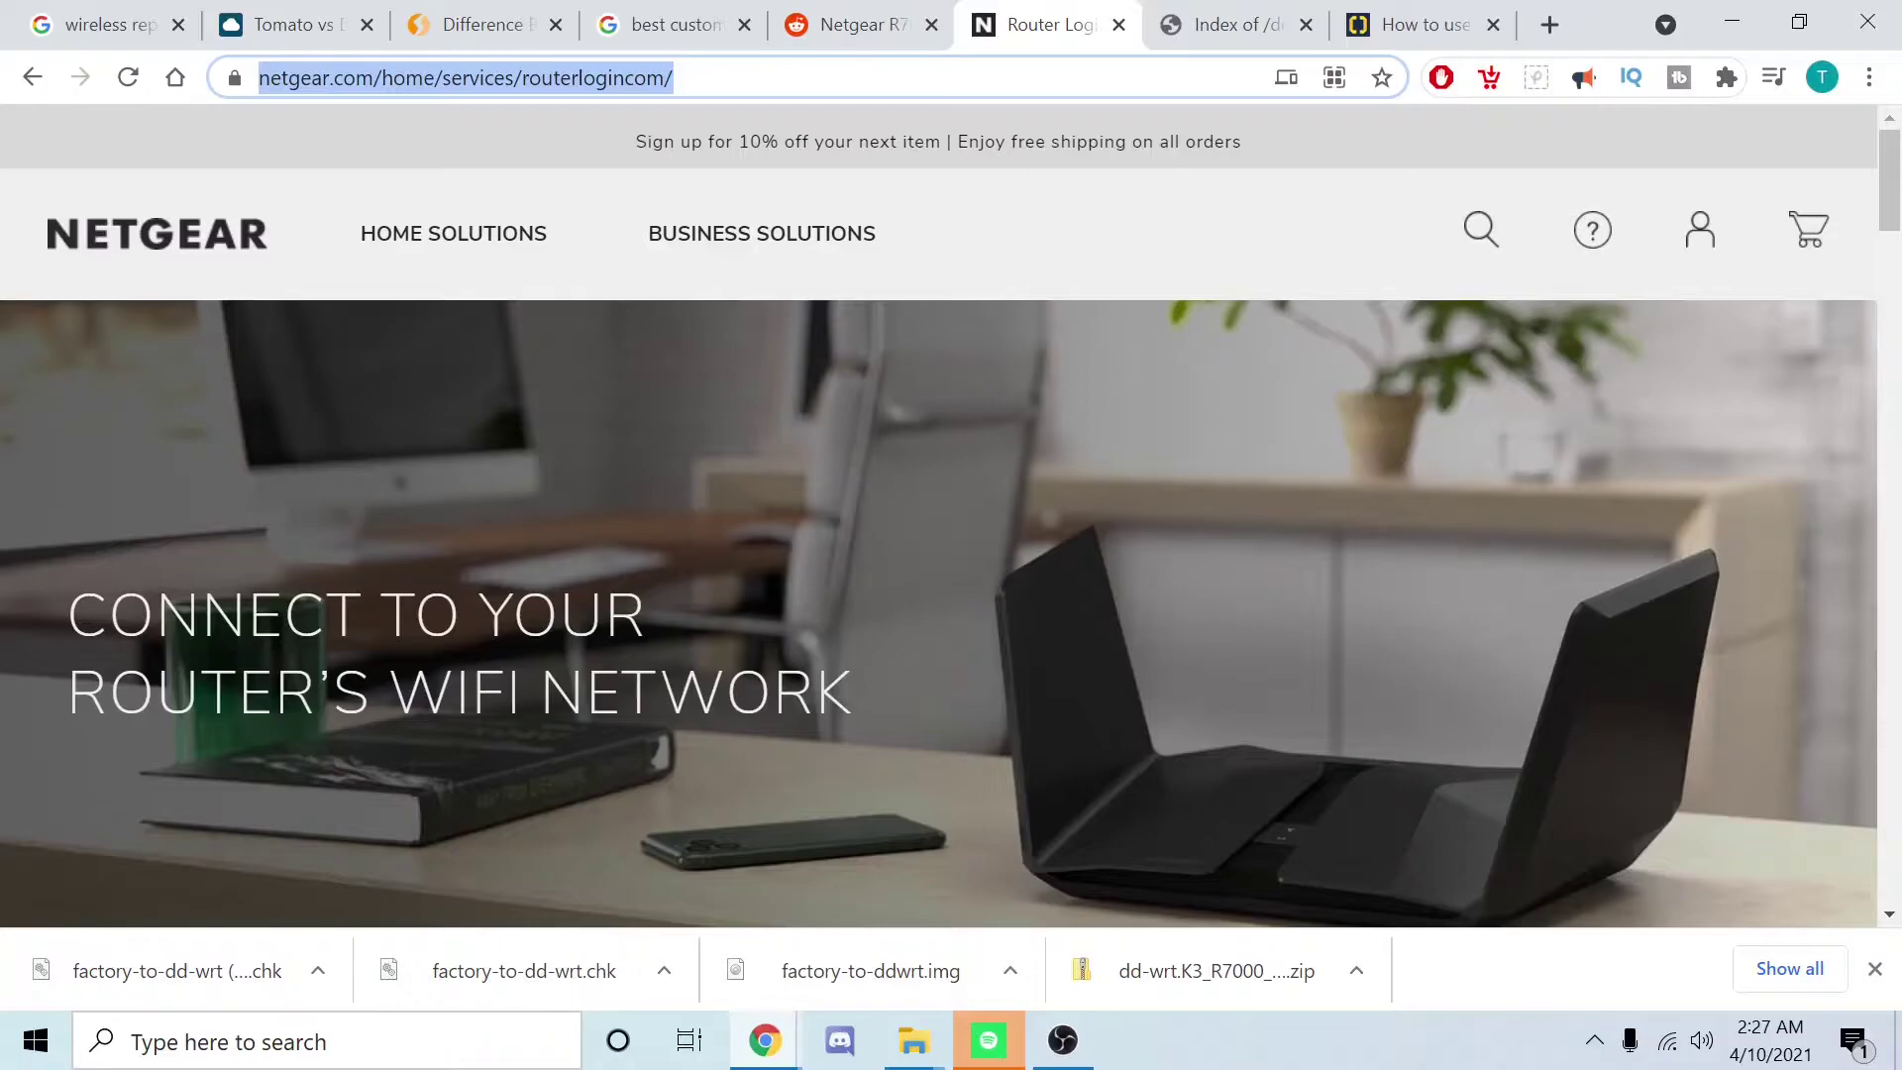
text(192)
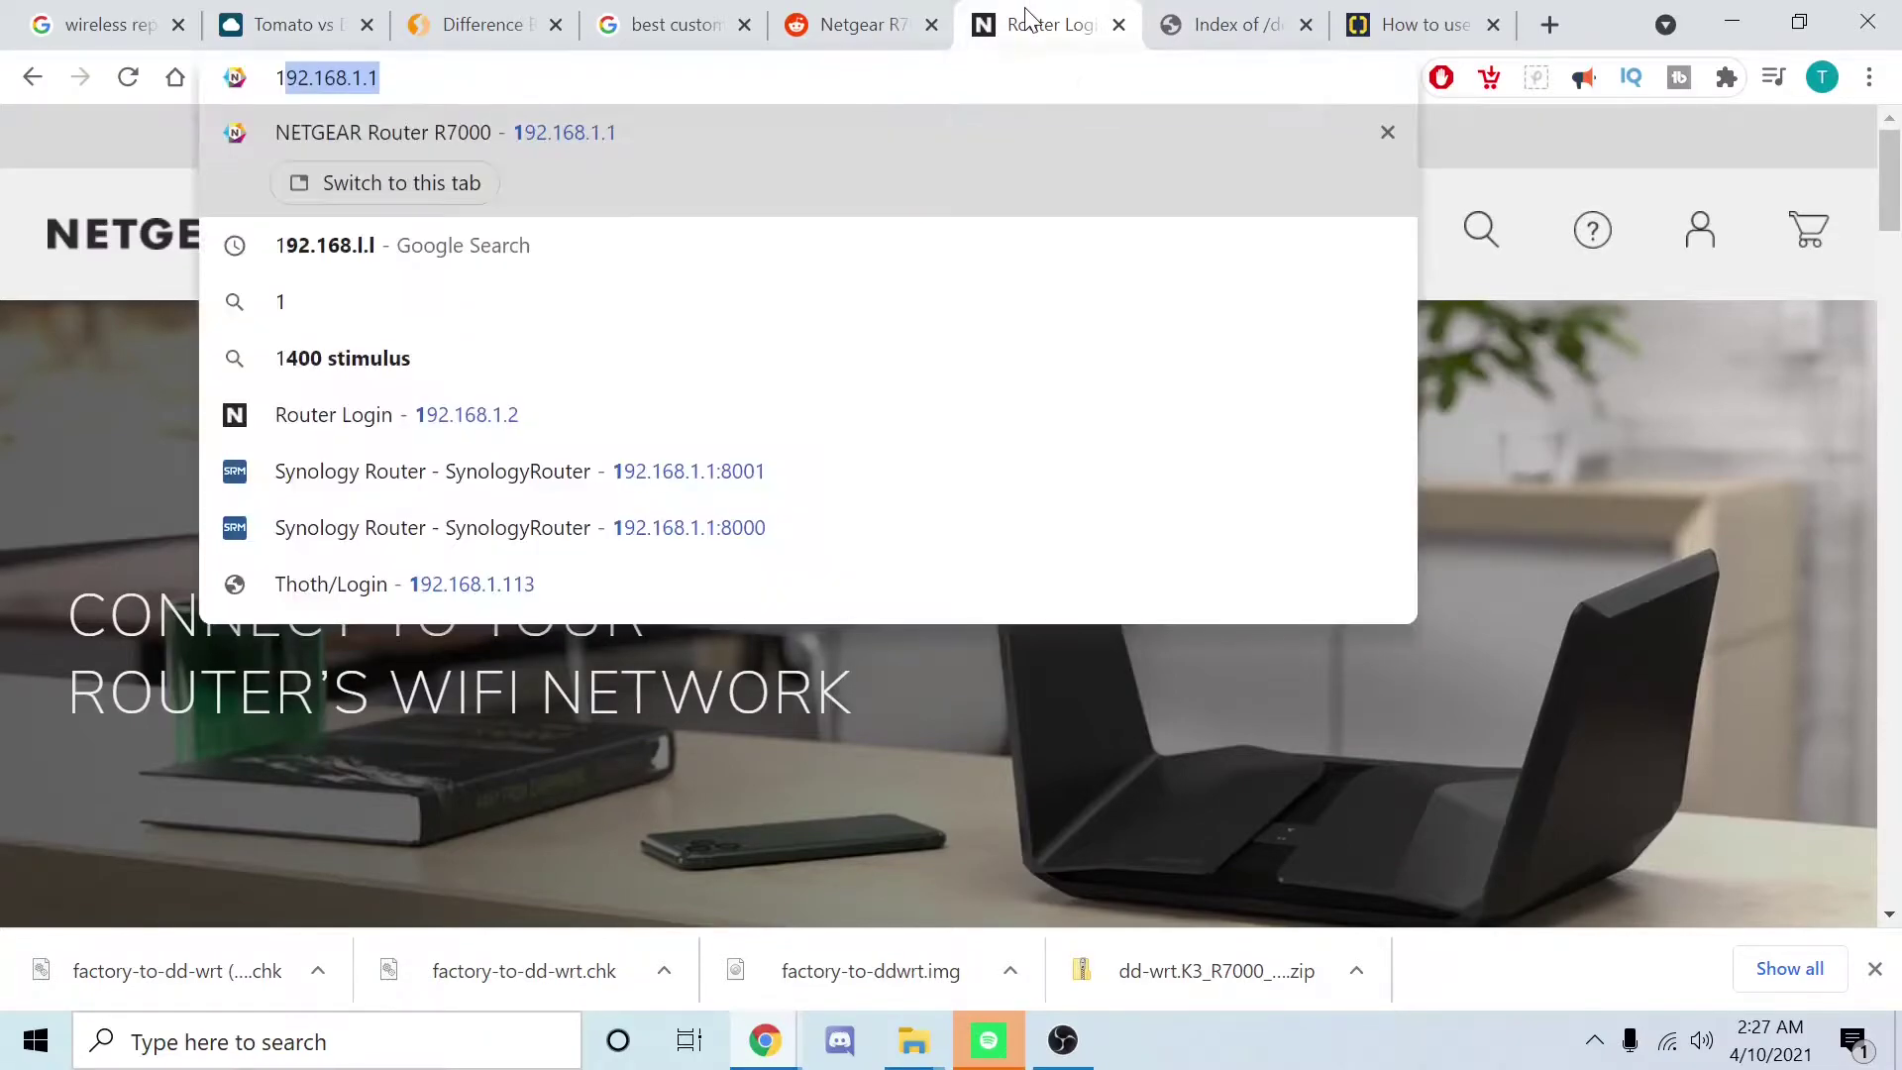
text(.)
key(Return)
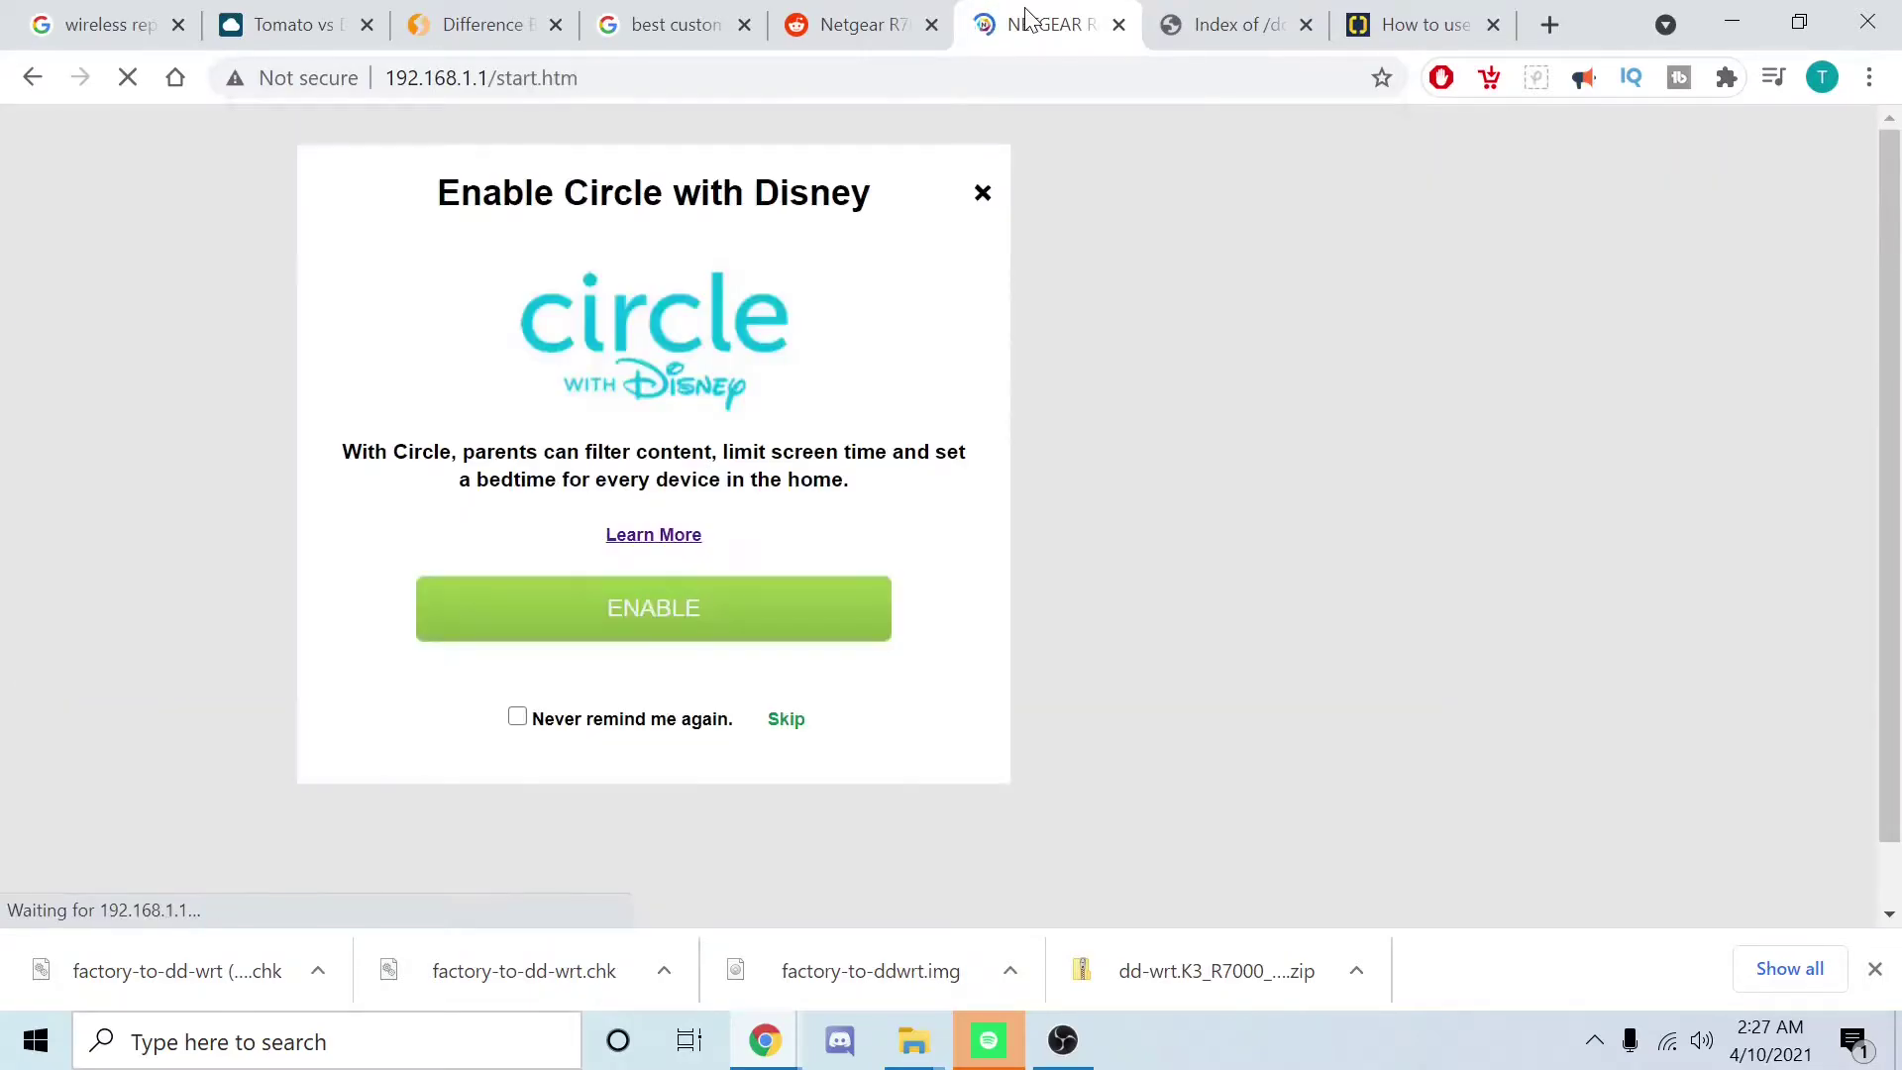
click(982, 194)
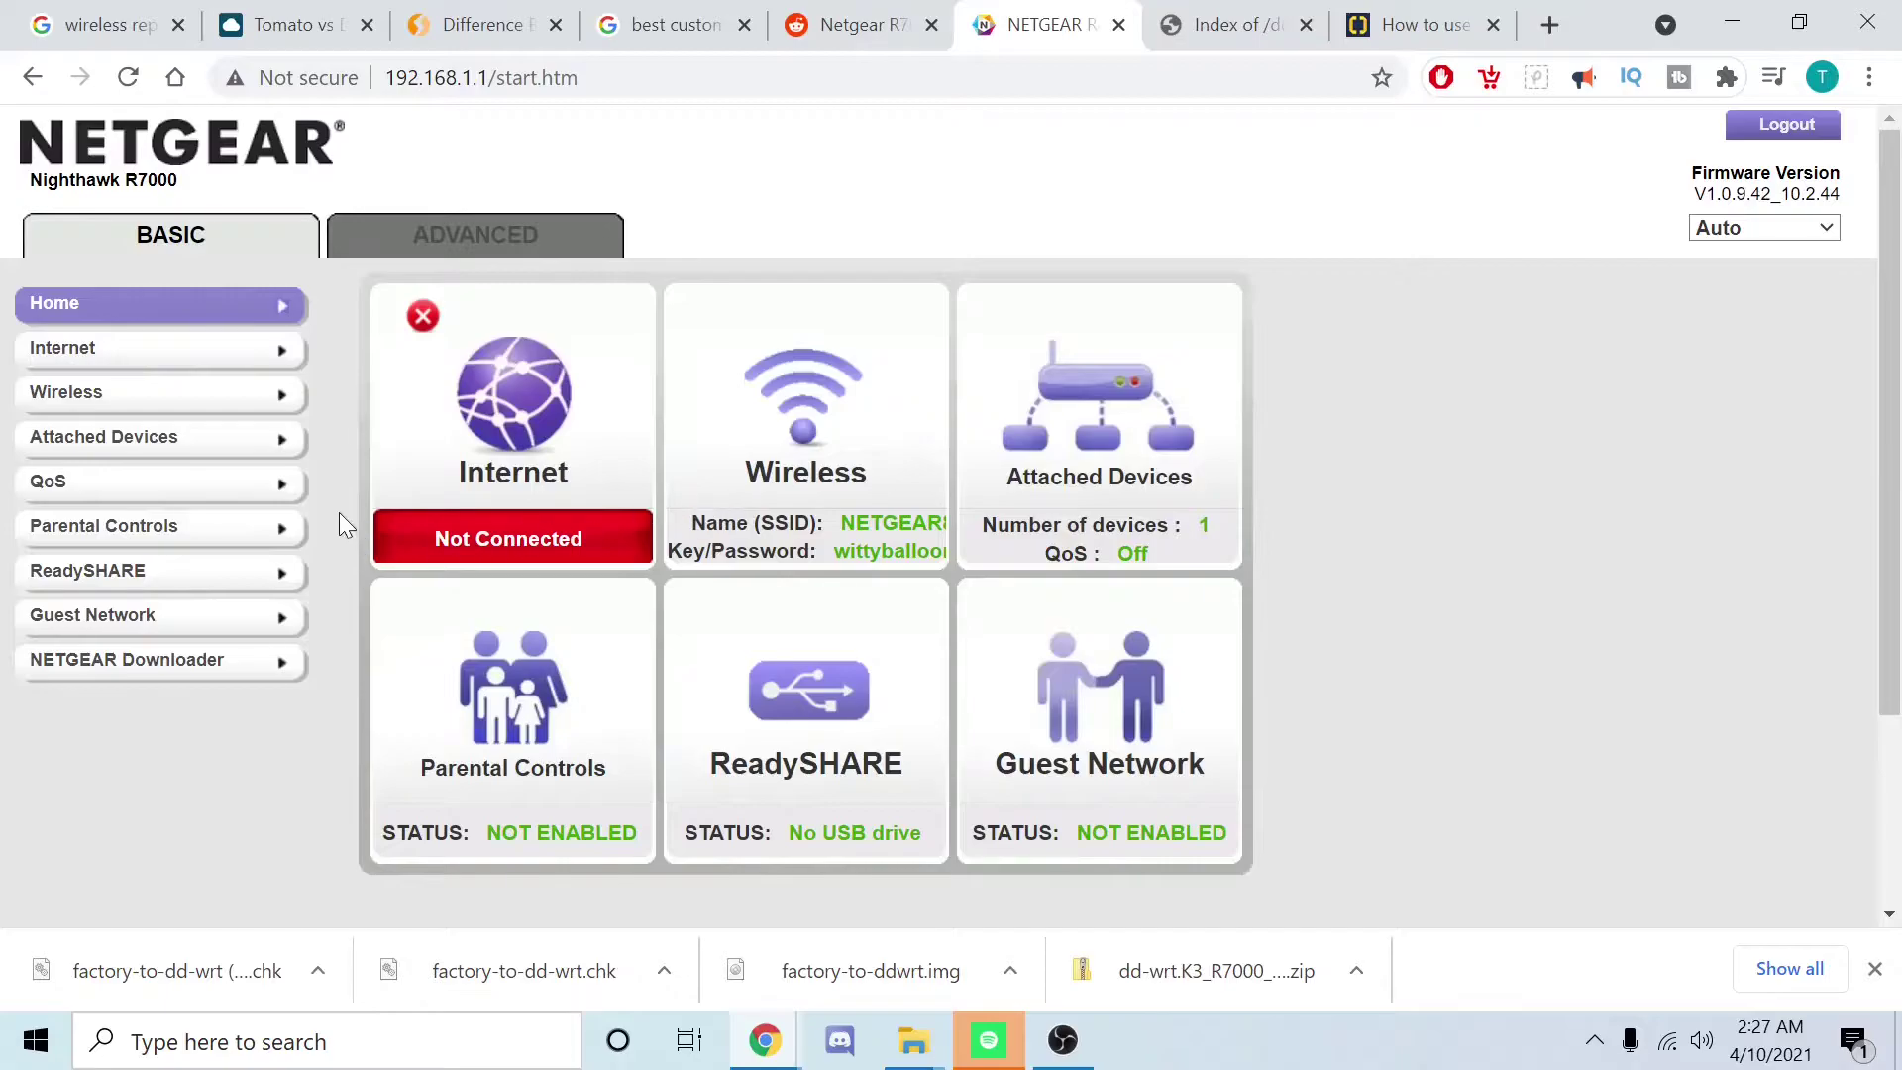
Step: Go to the Router Update page under Advanced > Administration
click(382, 239)
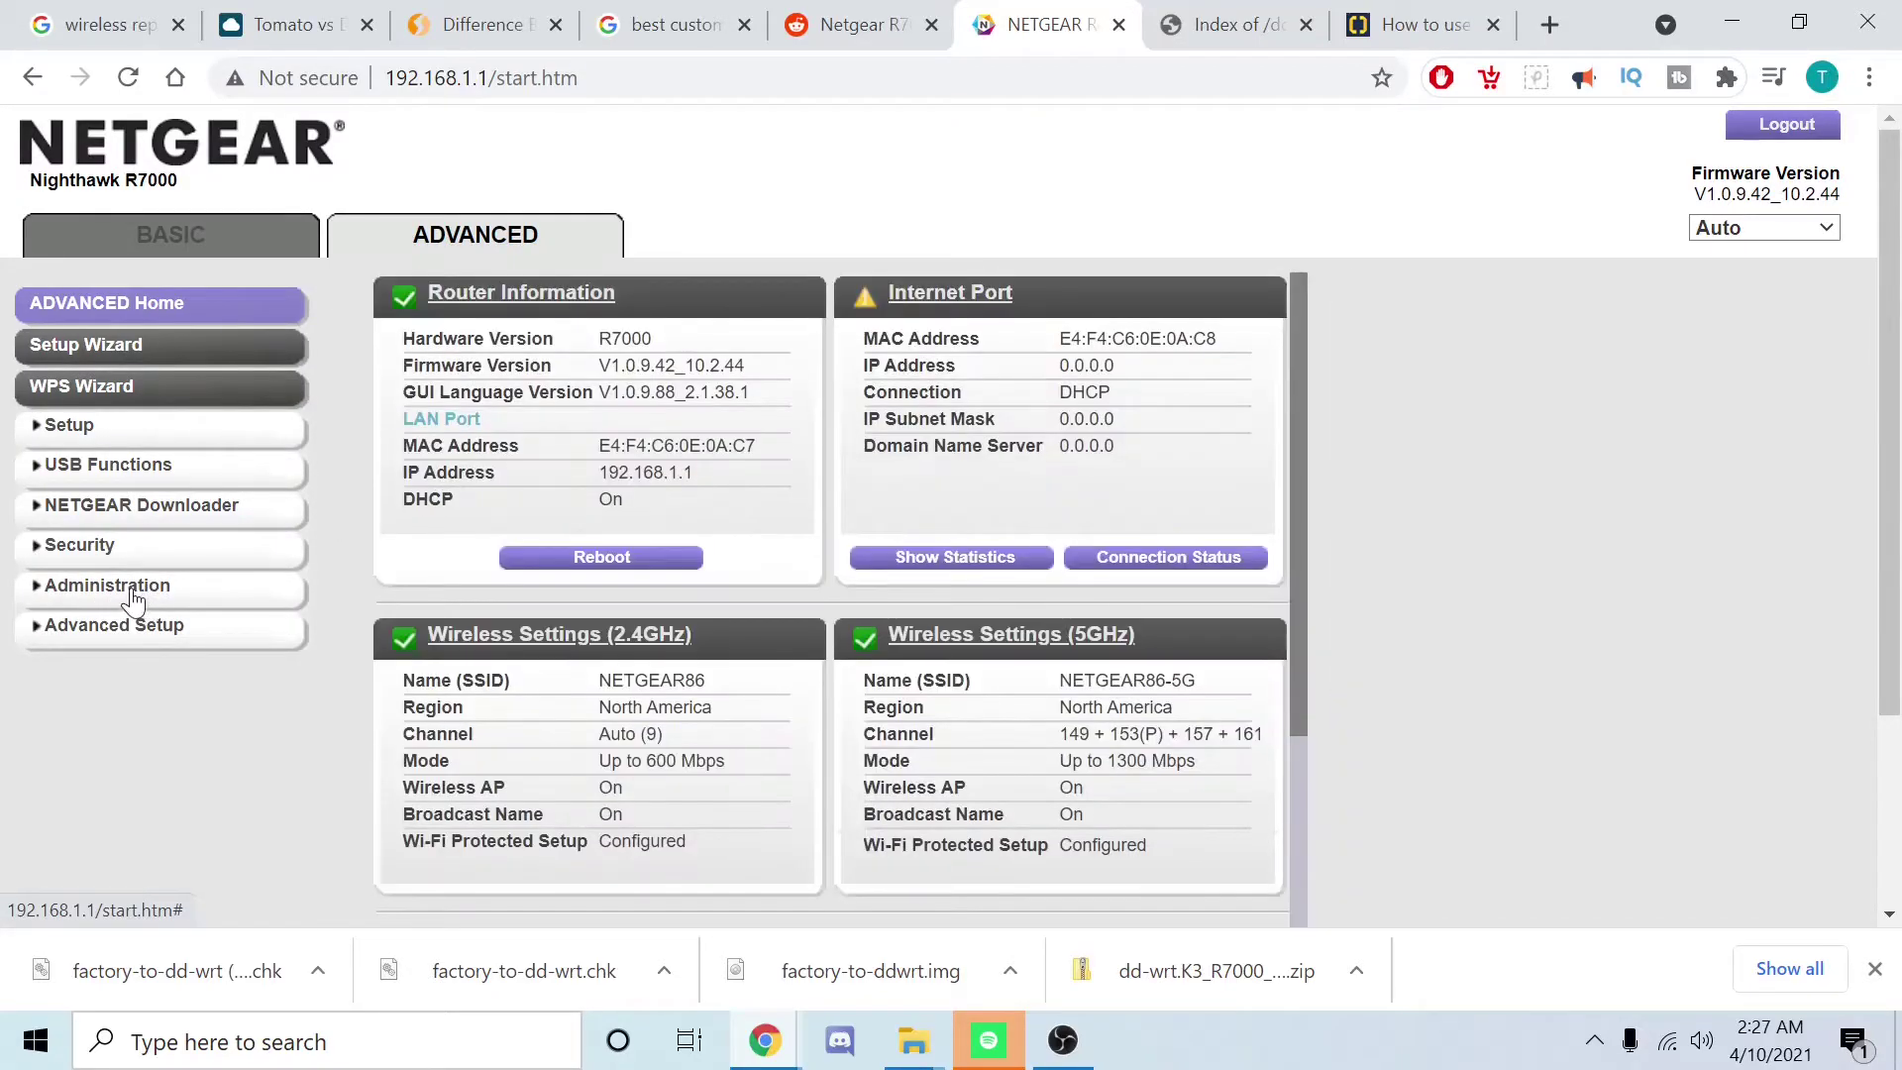
click(122, 590)
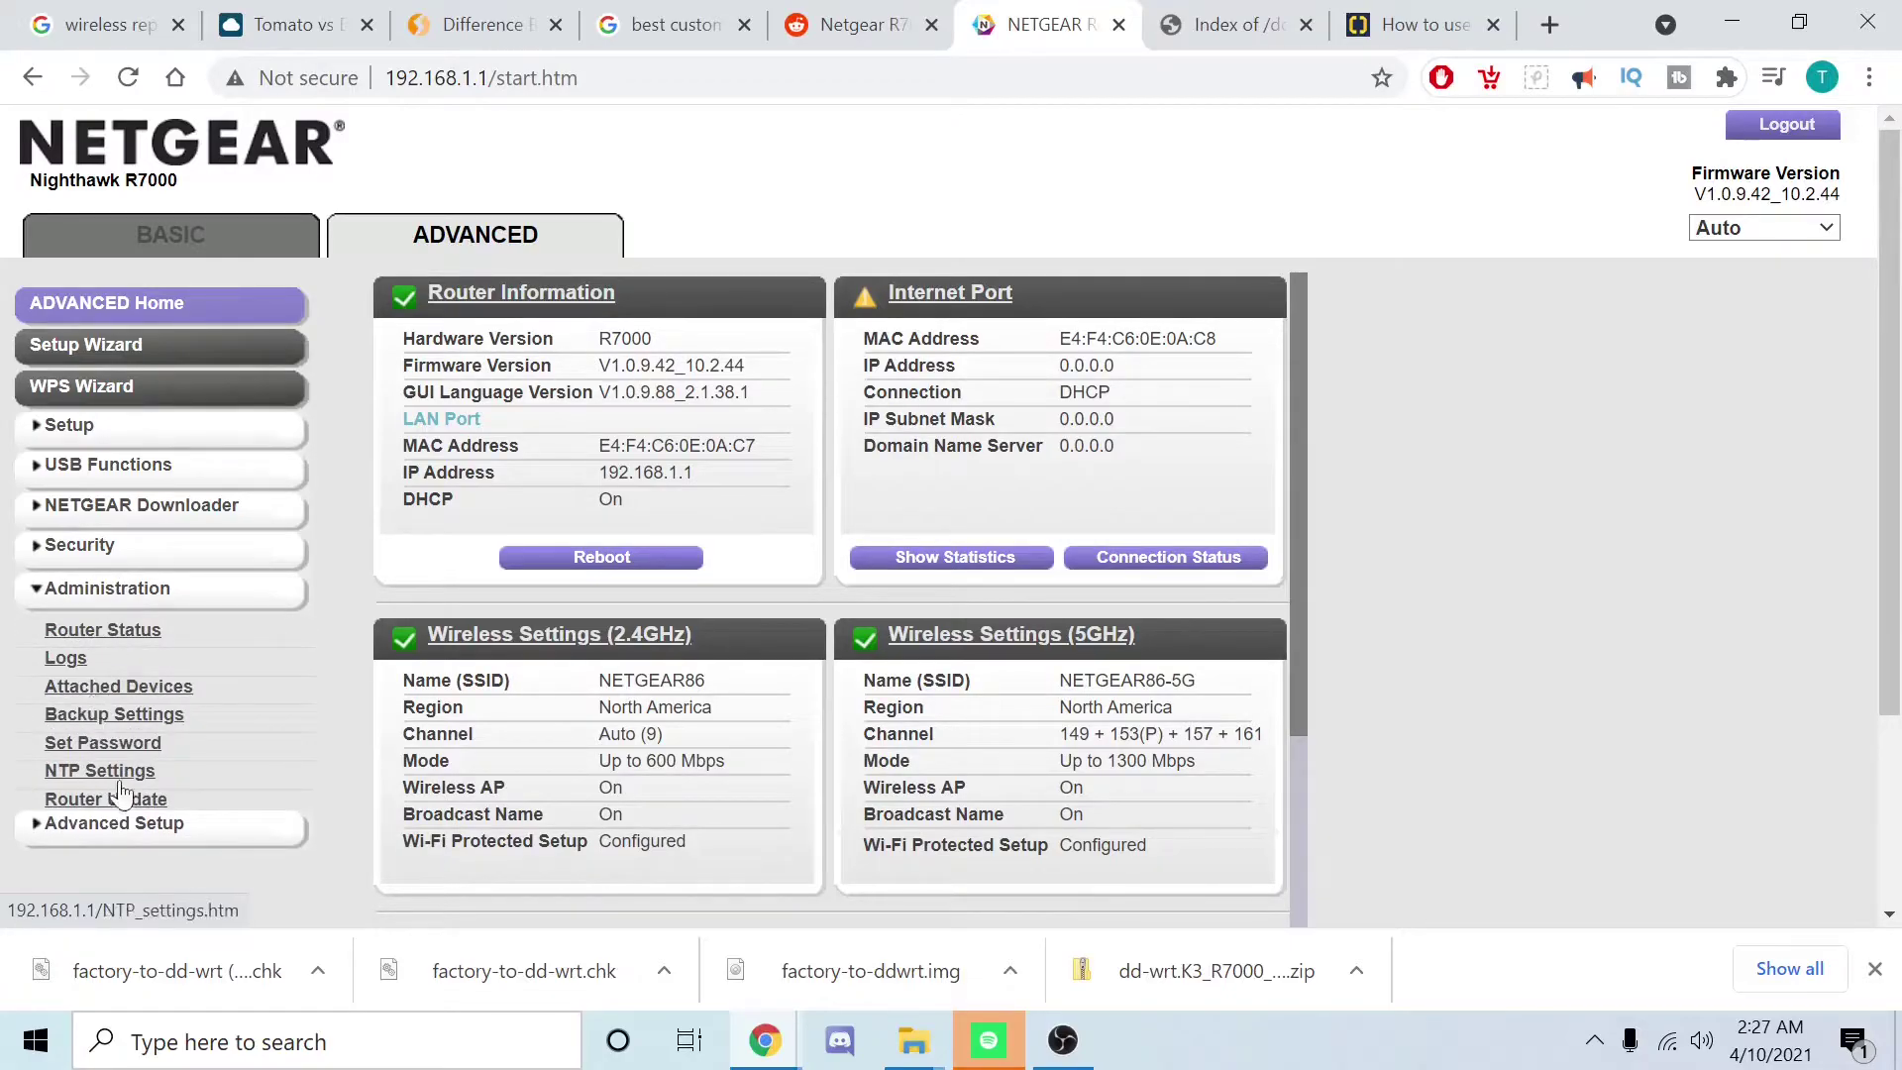
click(151, 803)
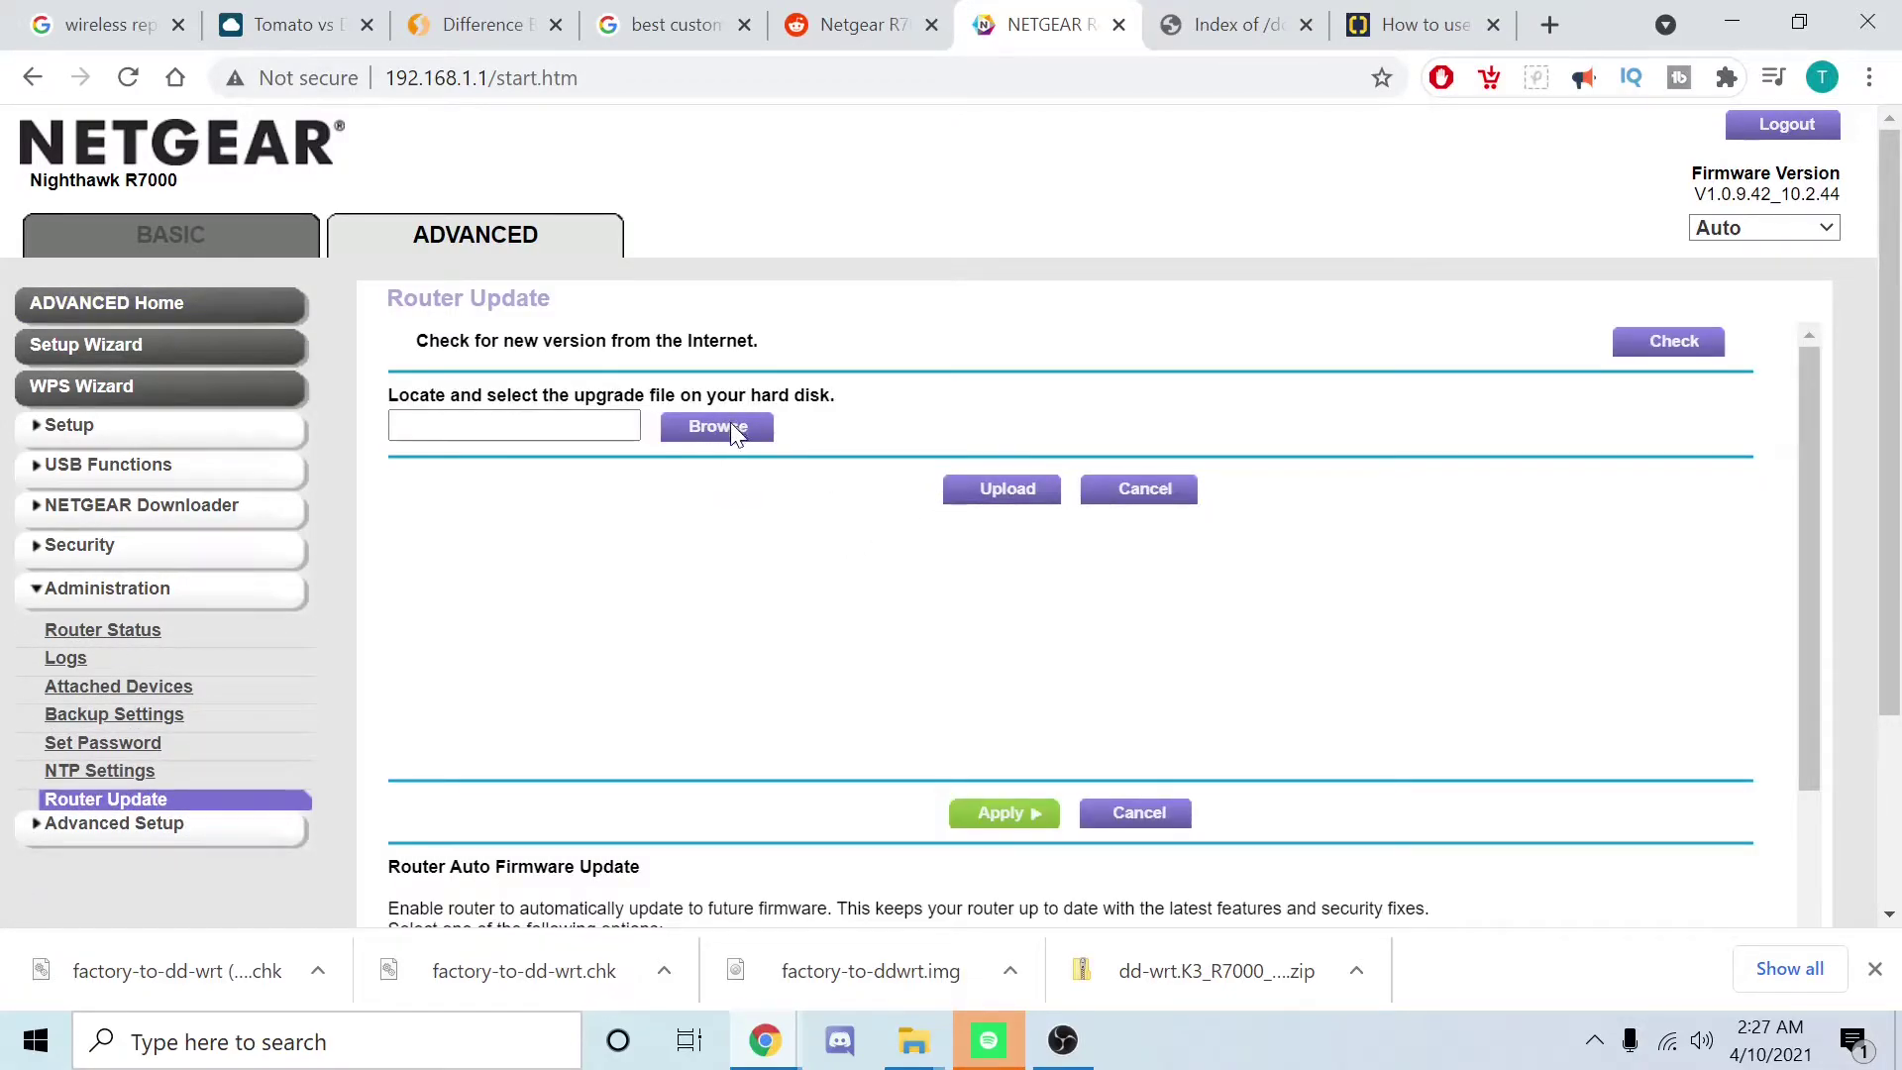
Step: Choose factory-to-dd-wrt (1).chk from Downloads as the upgrade file
click(731, 429)
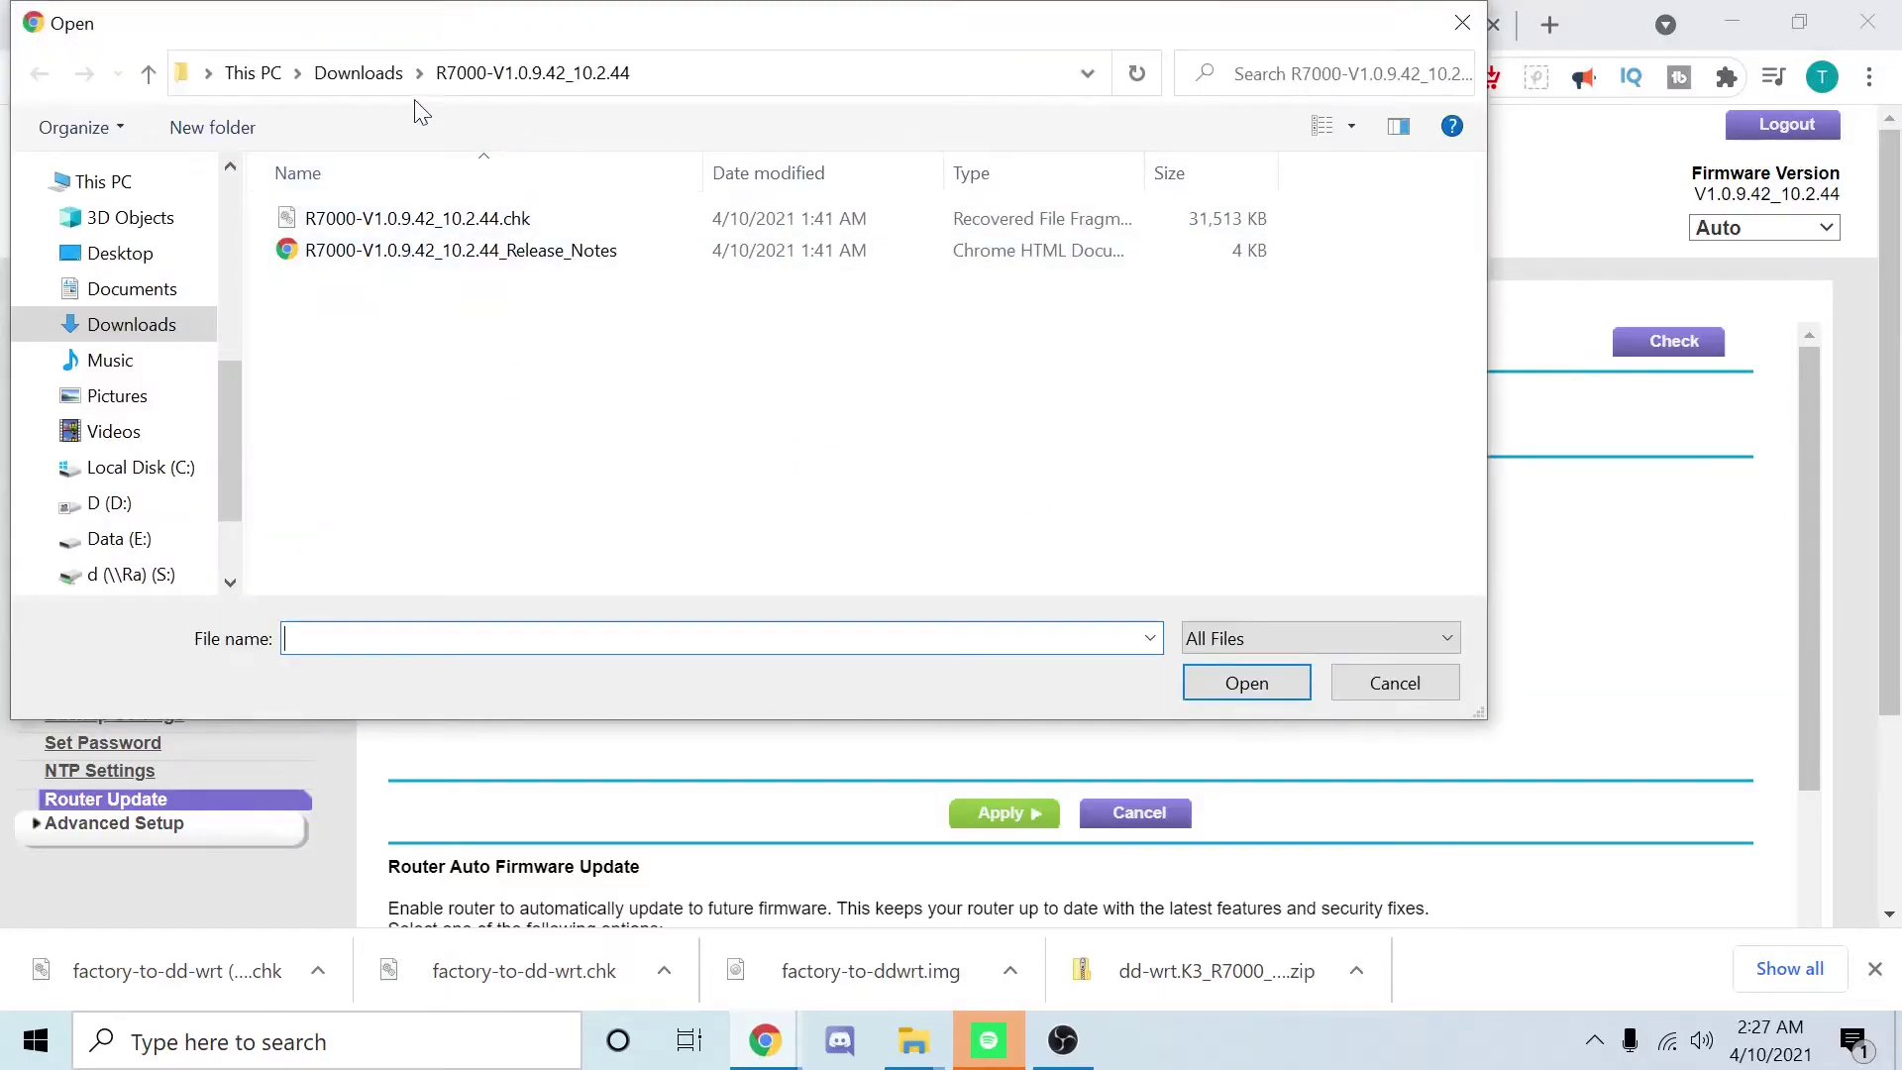
click(357, 73)
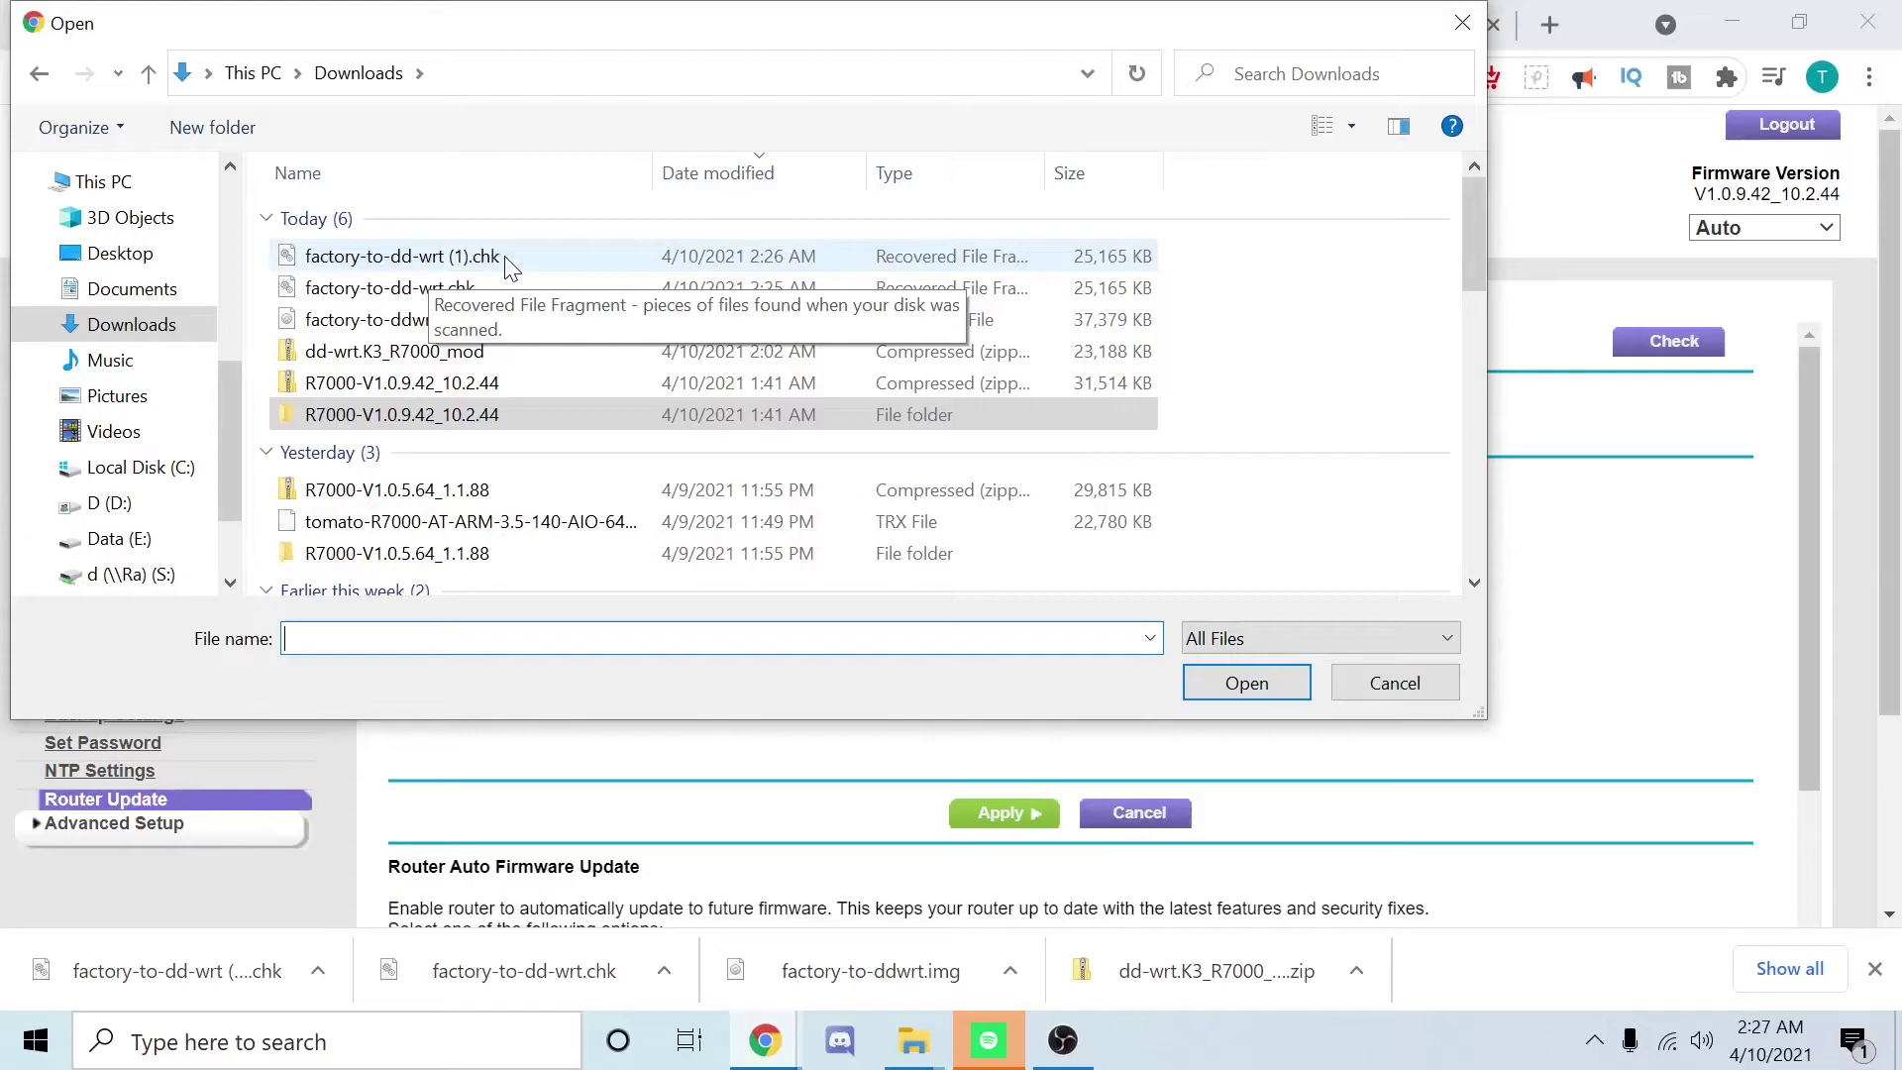
click(473, 262)
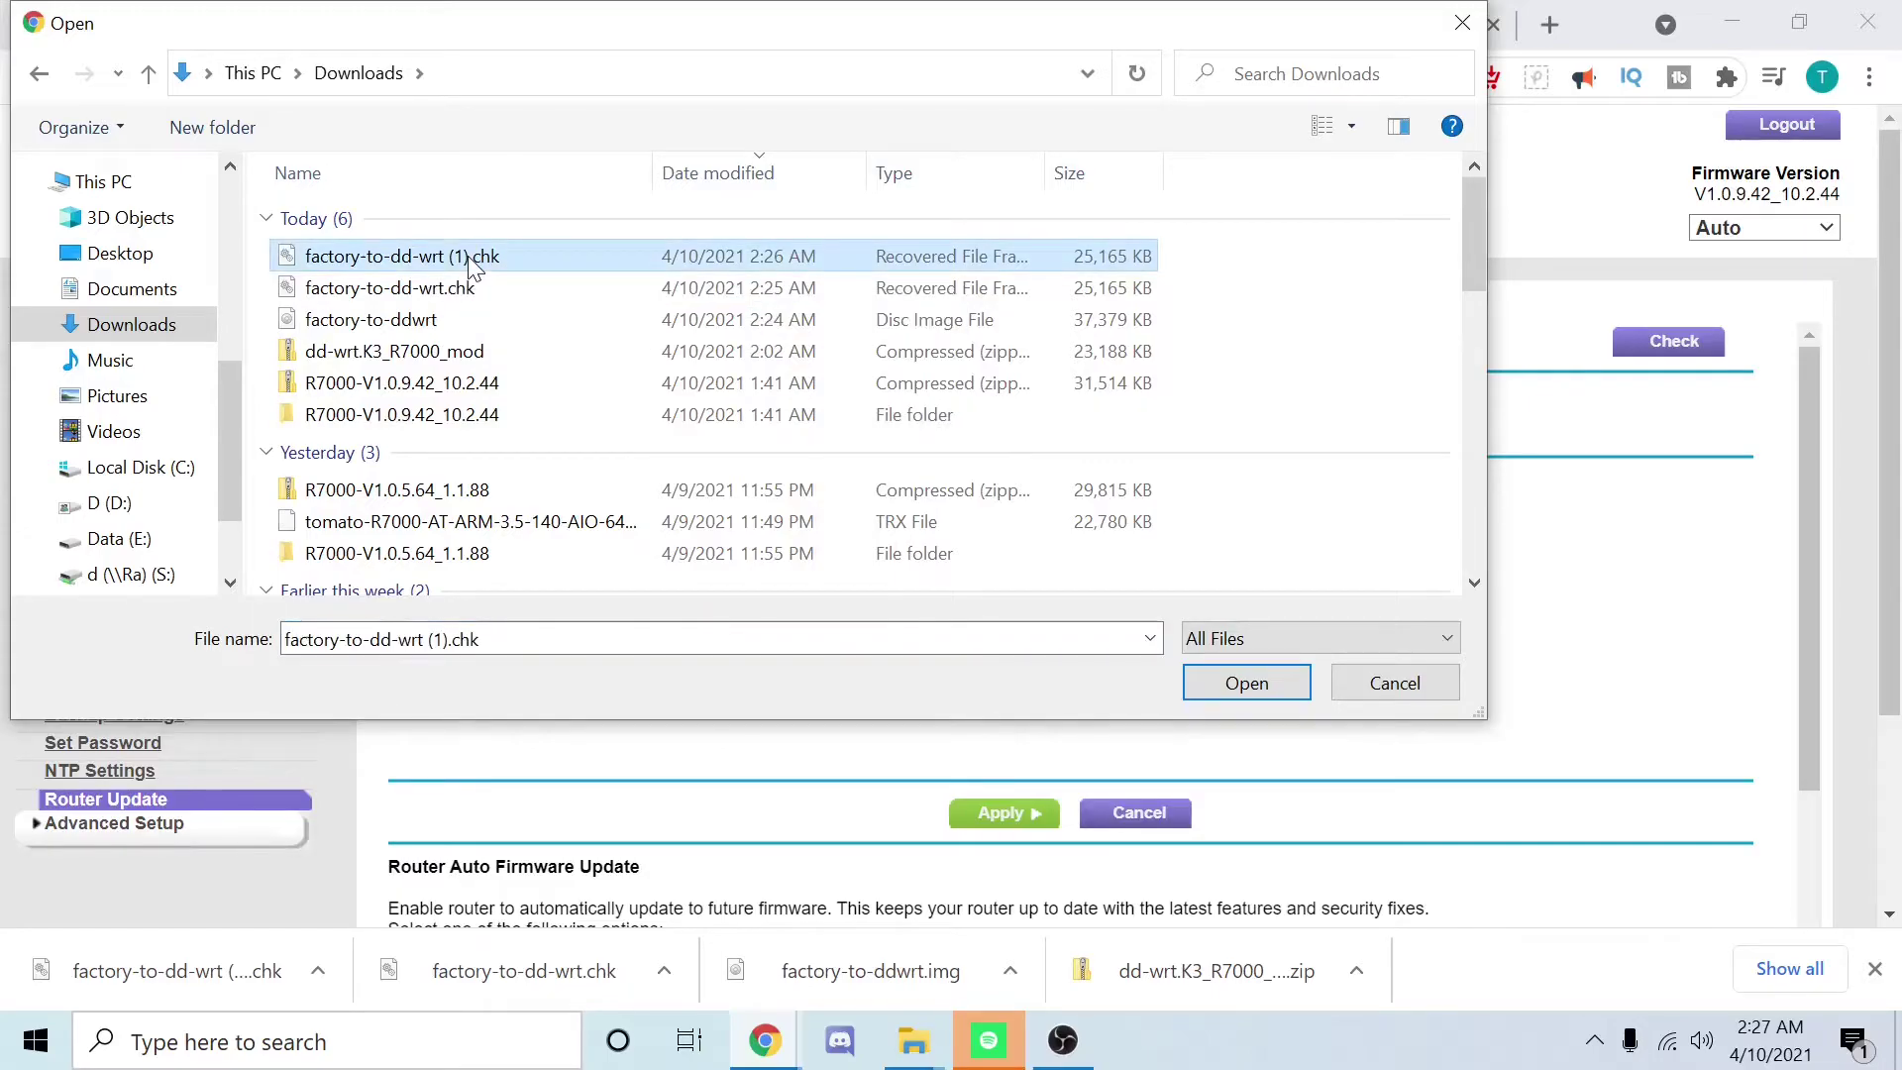
click(473, 261)
click(289, 262)
double_click(289, 259)
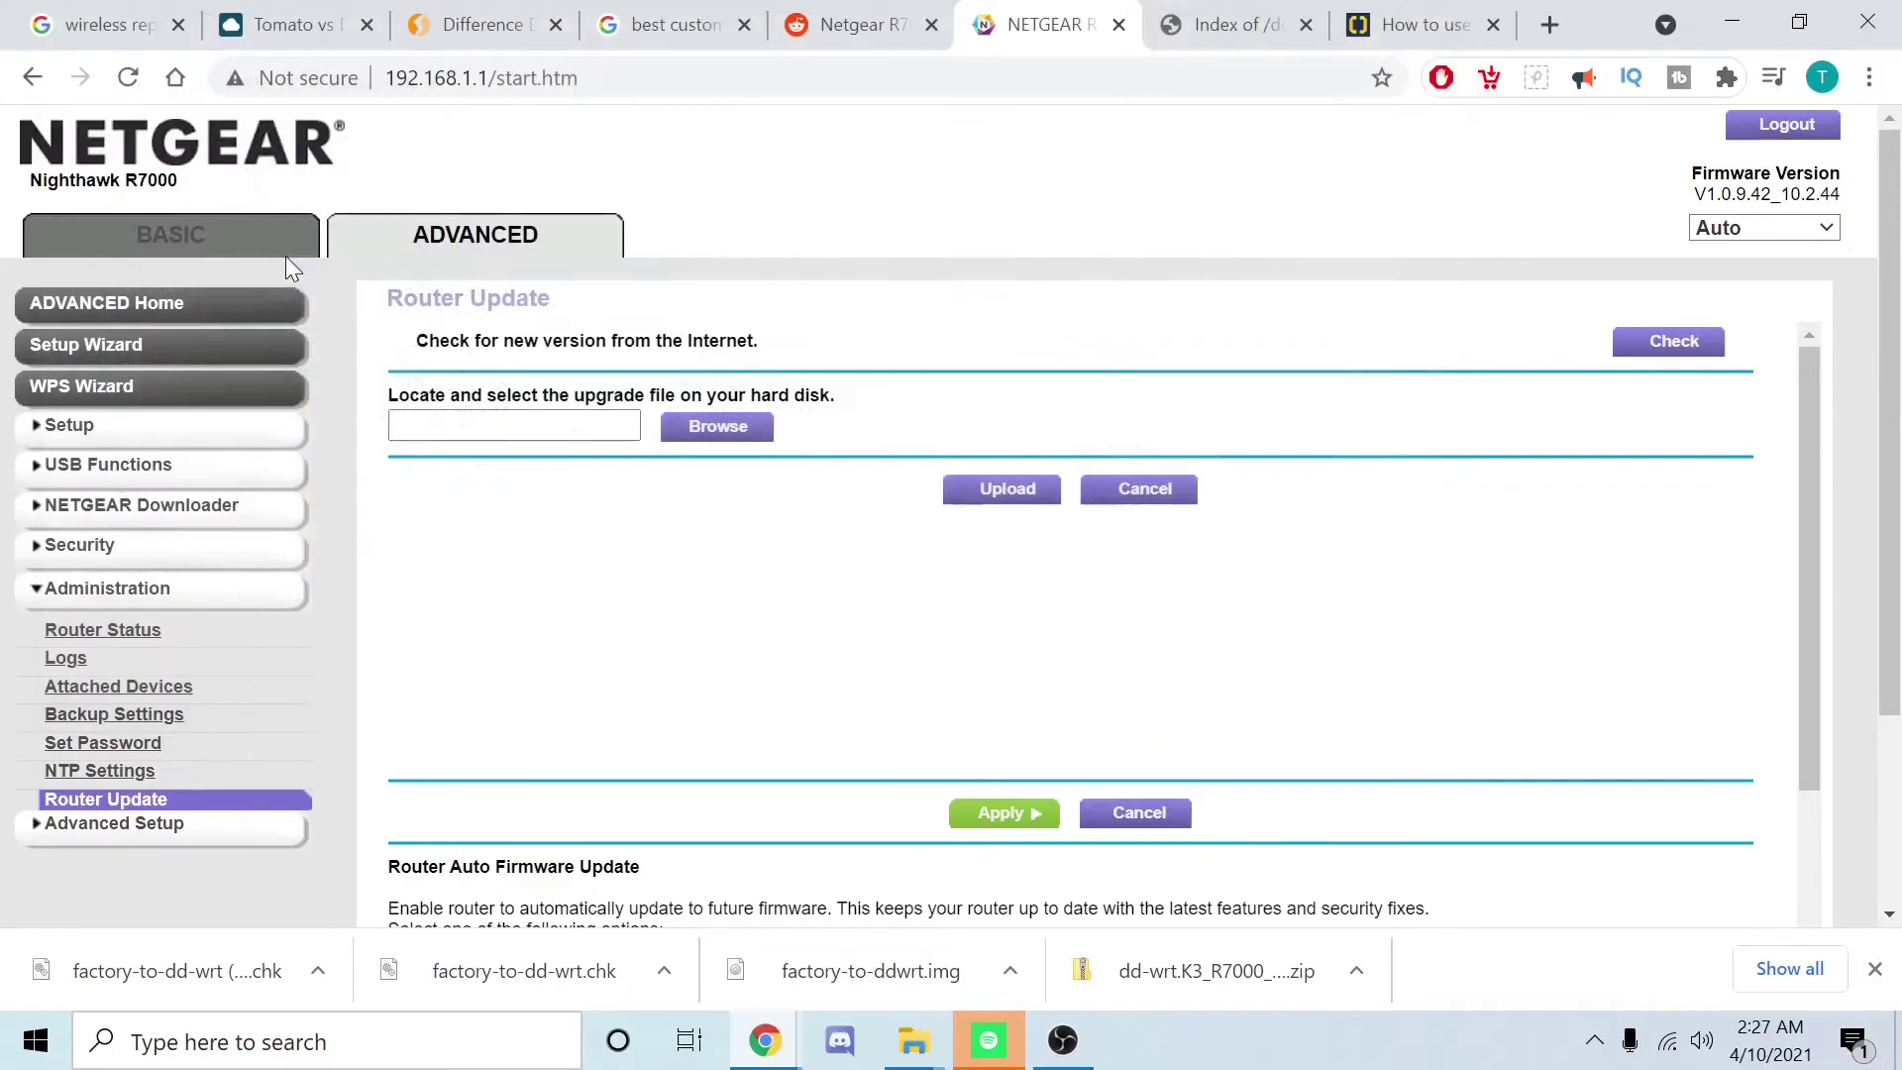
Step: Upload the DD-WRT firmware and confirm the update, letting the router reboot into DD-WRT
click(1005, 501)
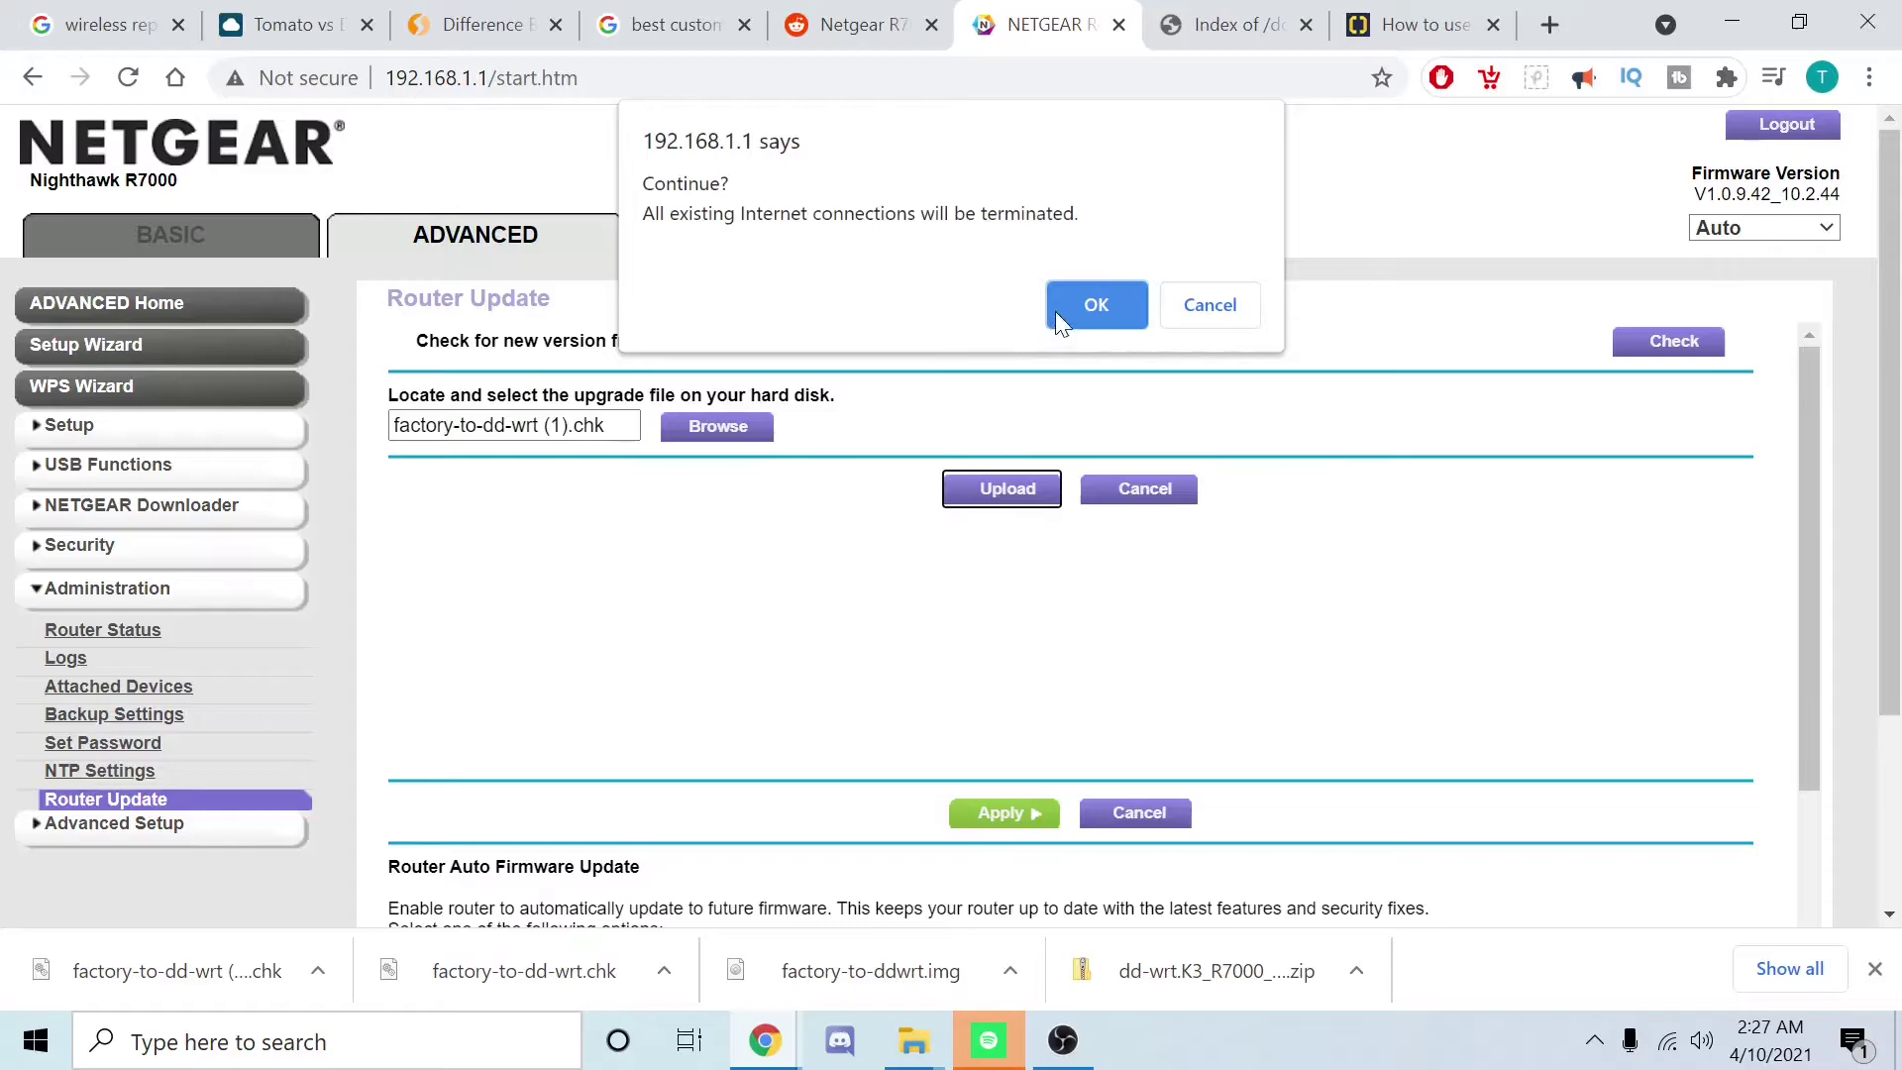
click(1093, 302)
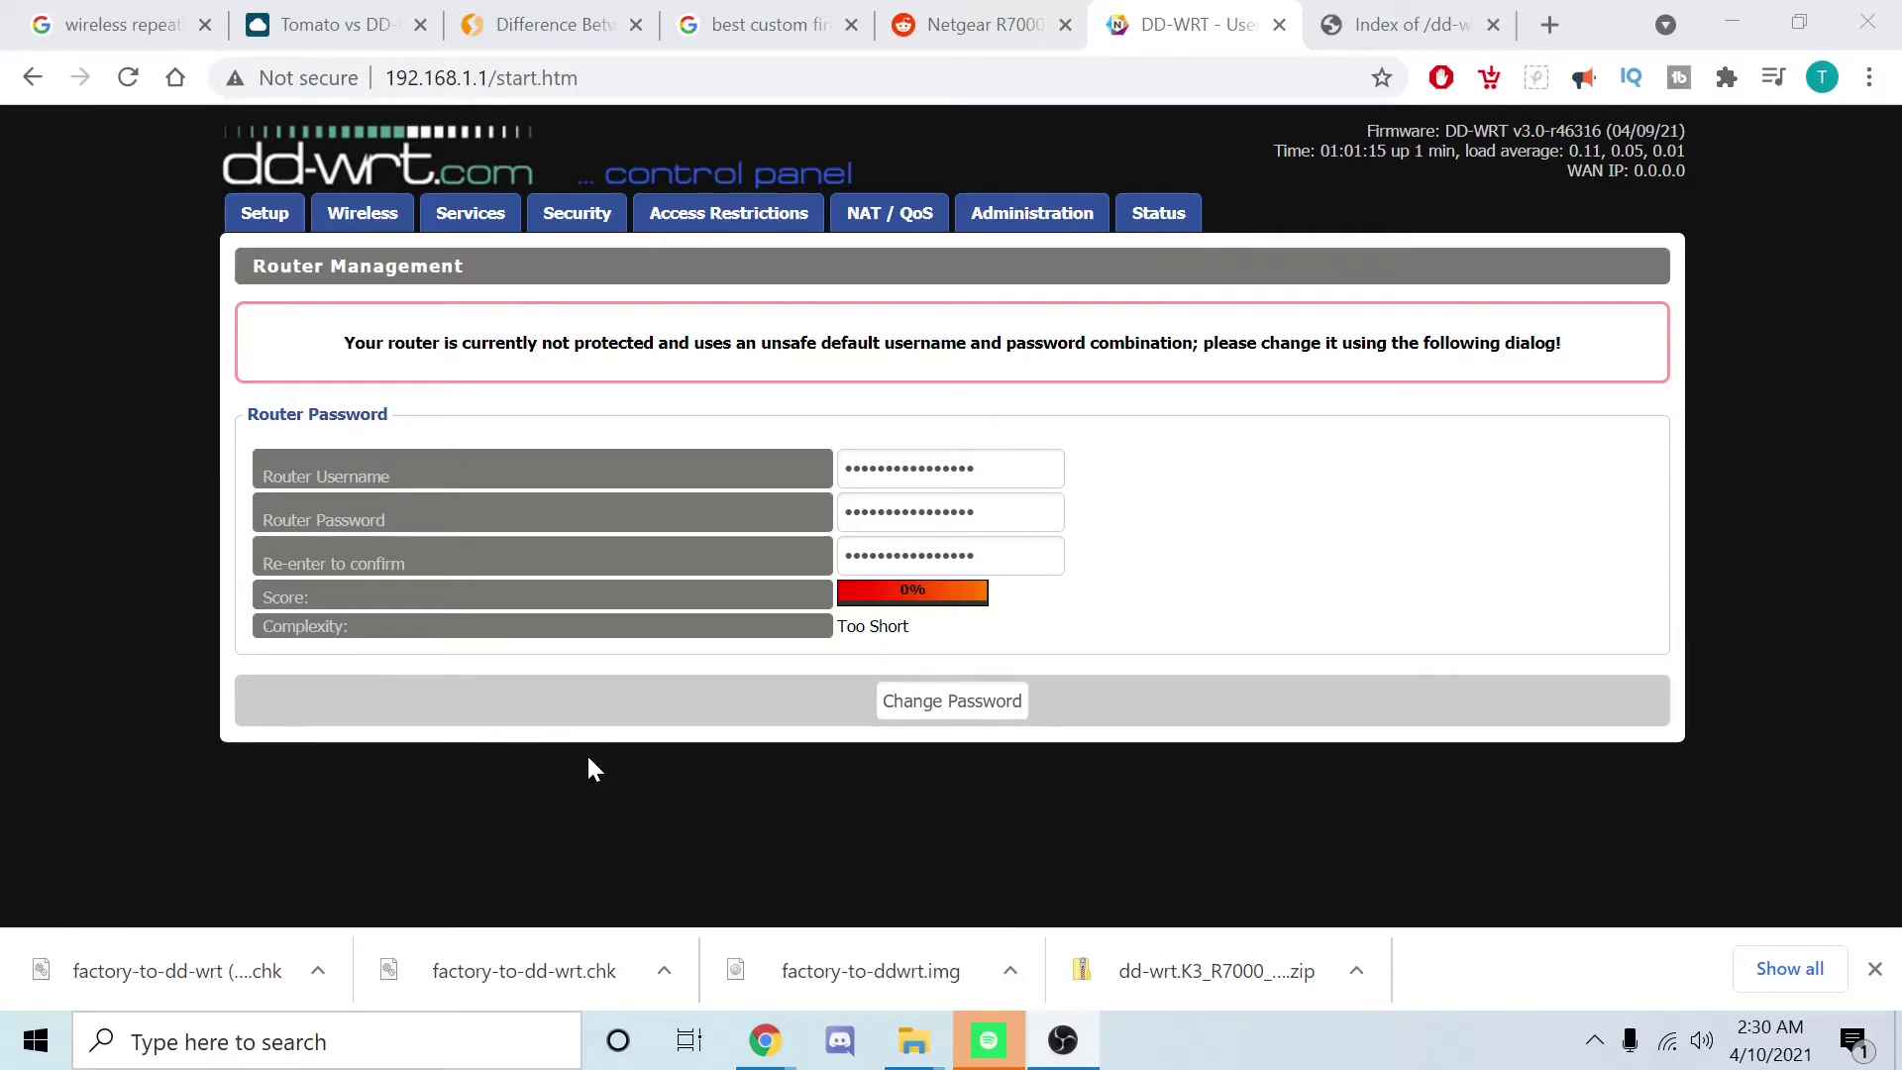
Step: Set router username 'admin' with a custom 13-character password and save it
click(661, 679)
text(admin)
key(Down)
key(Return)
key(Tab)
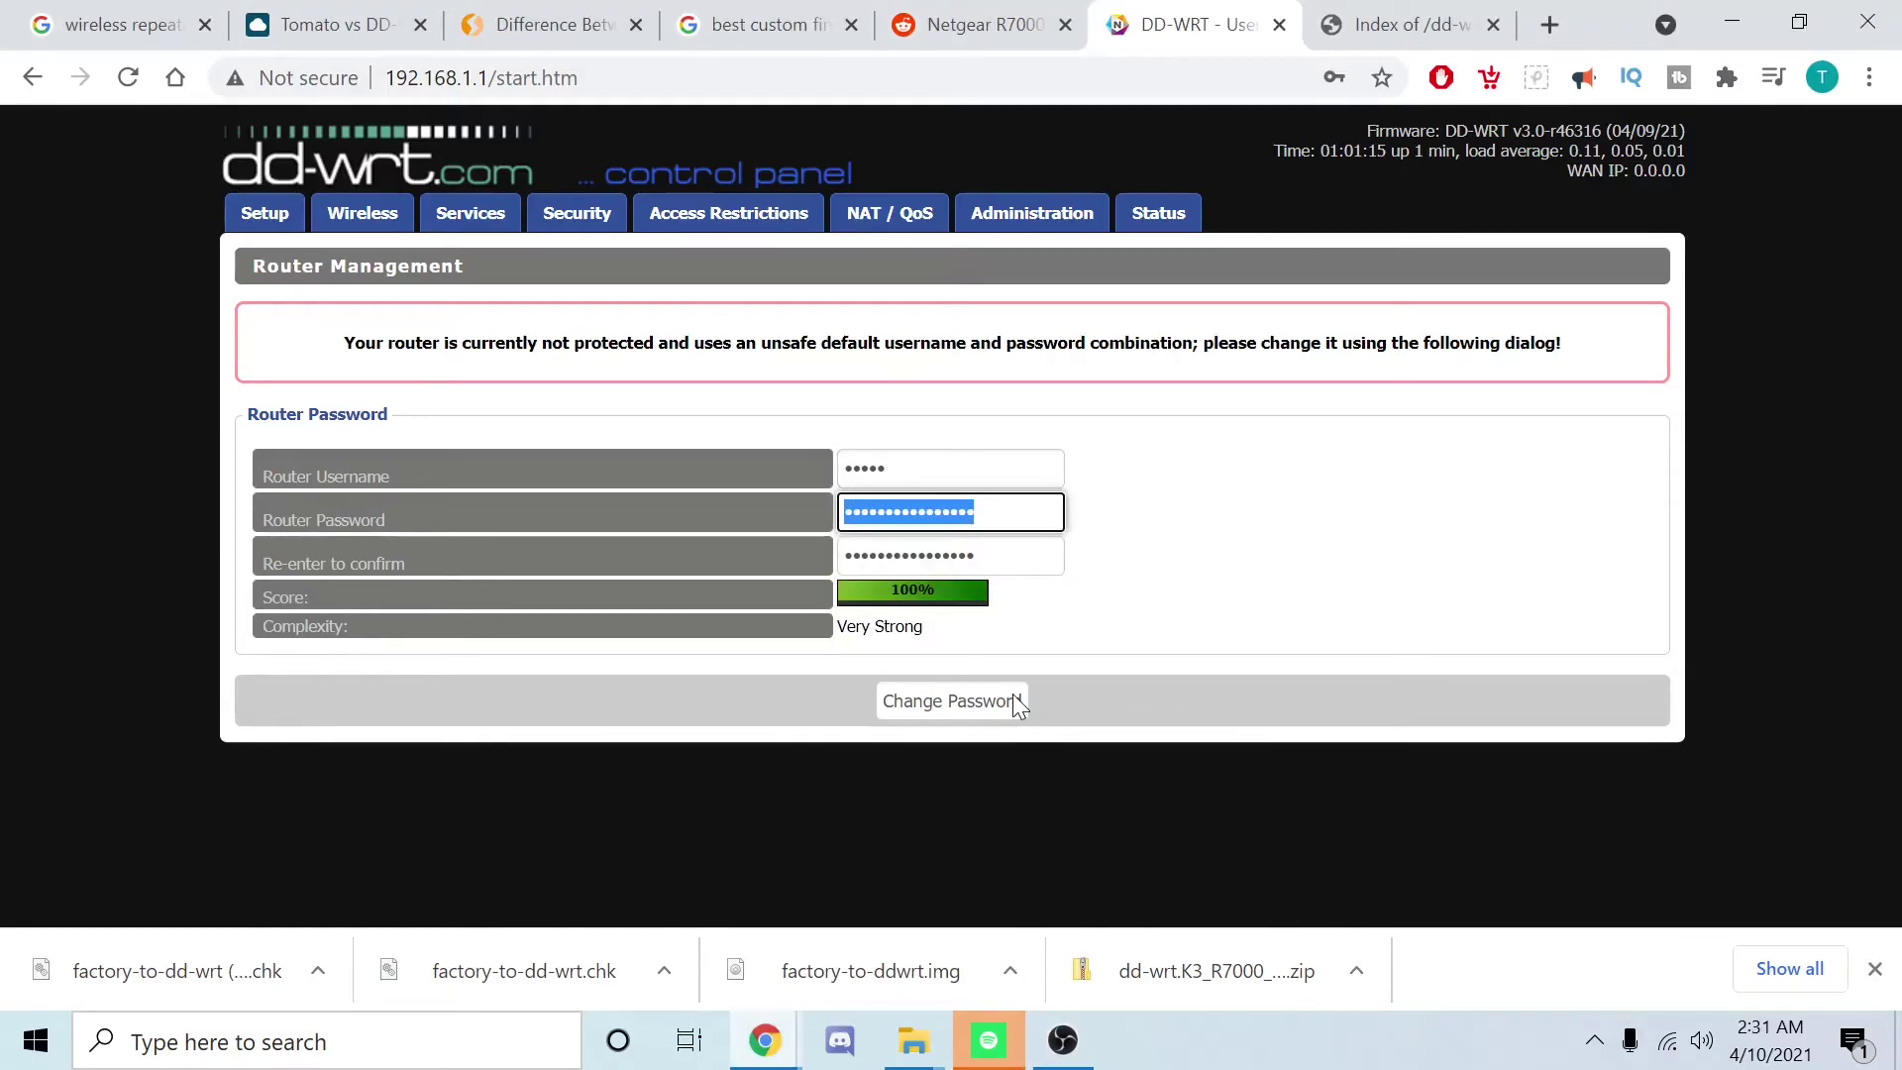
key(BackSpace)
key(ctrl+v)
key(Tab)
key(ctrl+v)
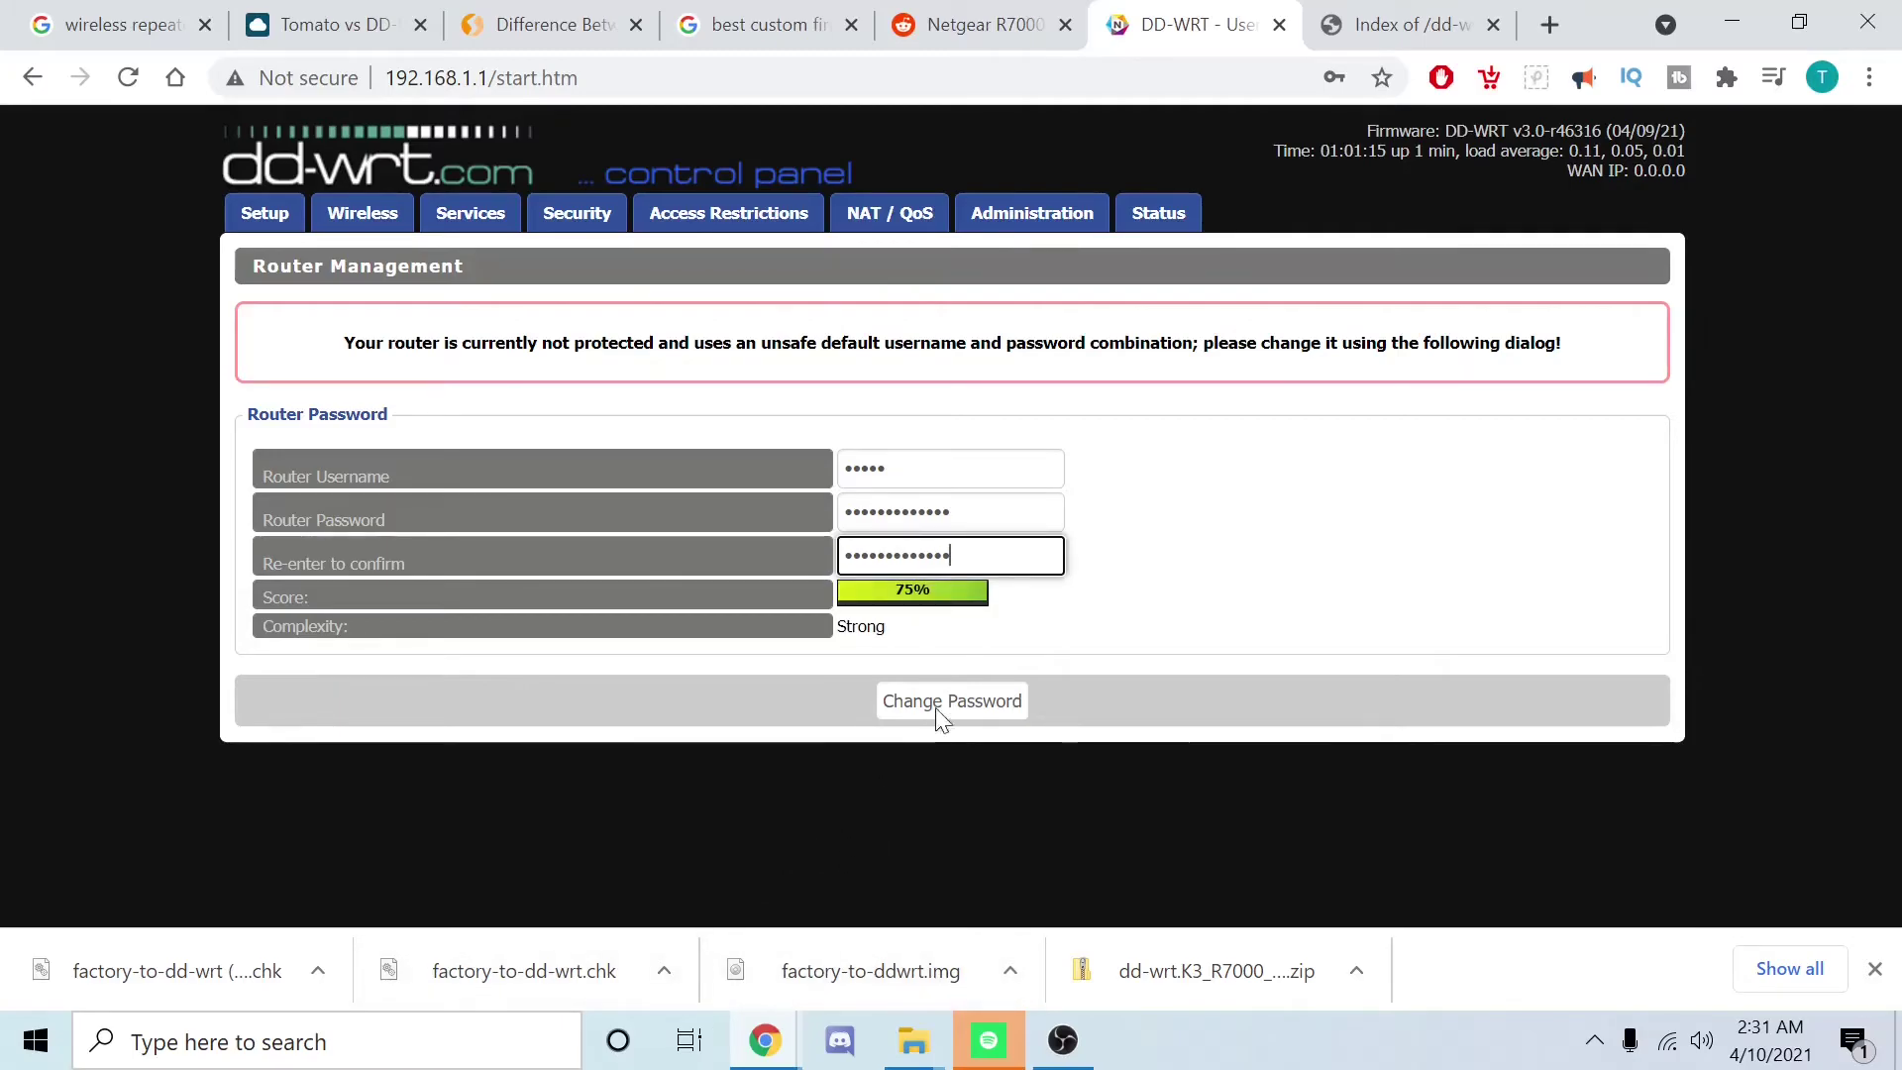
click(967, 697)
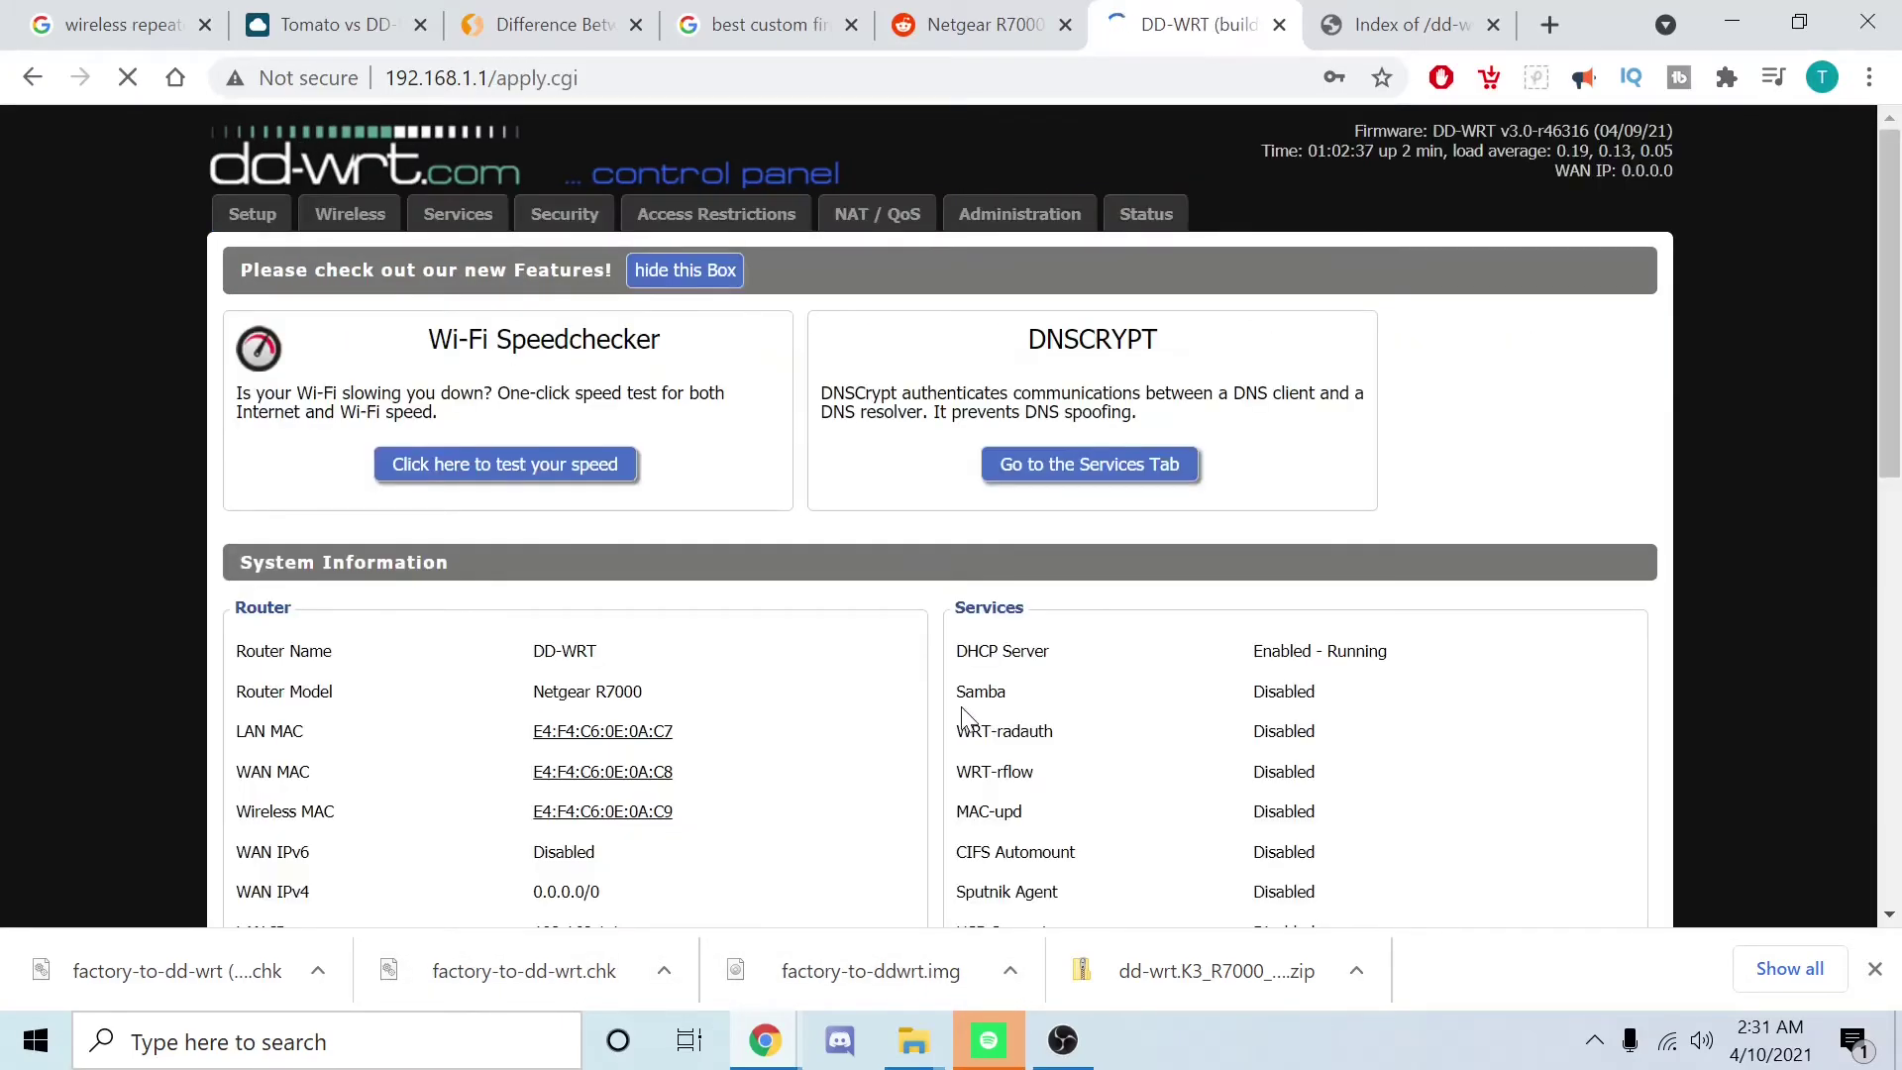